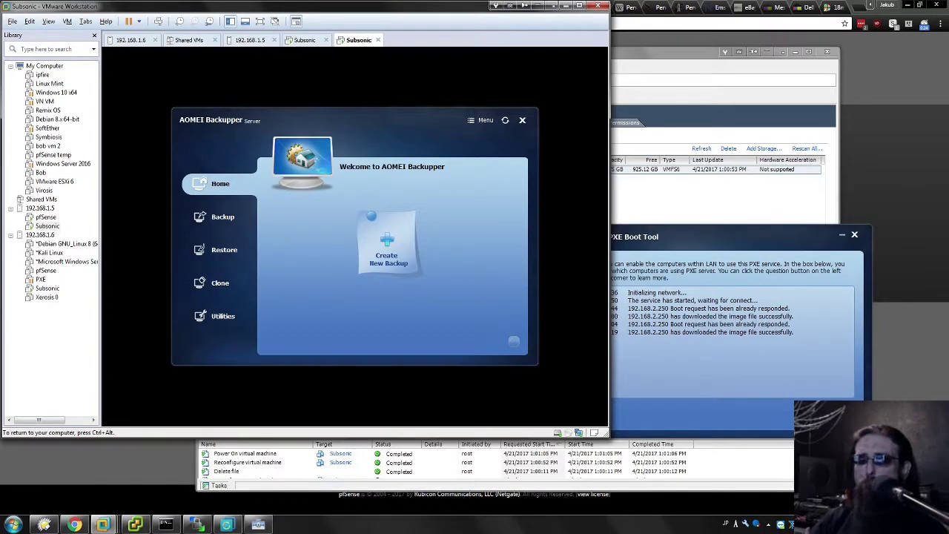
# - Browse for a restore image on a network share and add \\192.168.1.200 as the share or NAS device
pyautogui.click(220, 249)
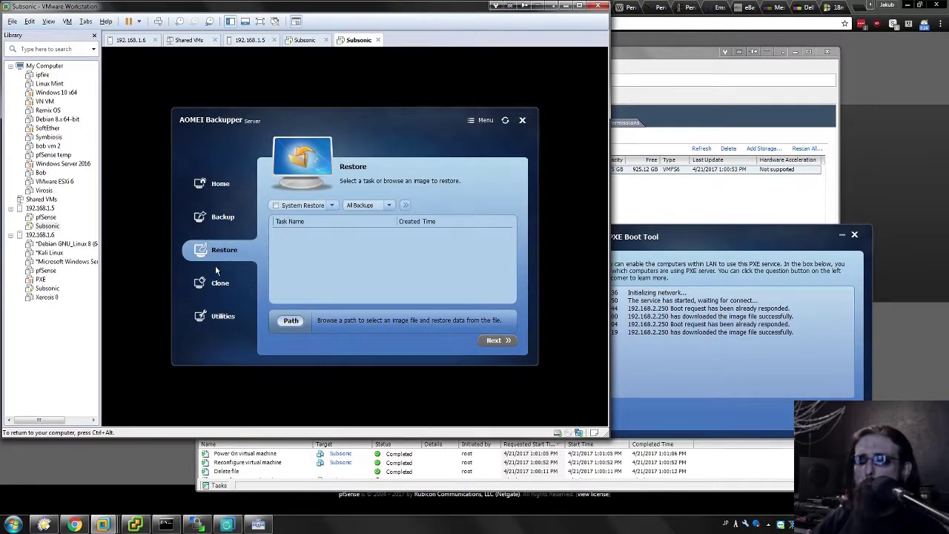
pyautogui.click(335, 325)
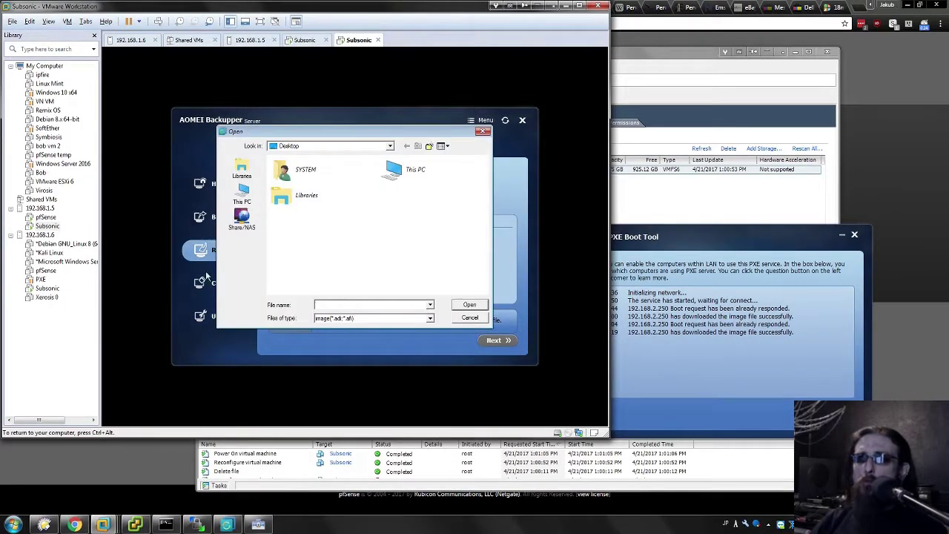
pyautogui.click(240, 220)
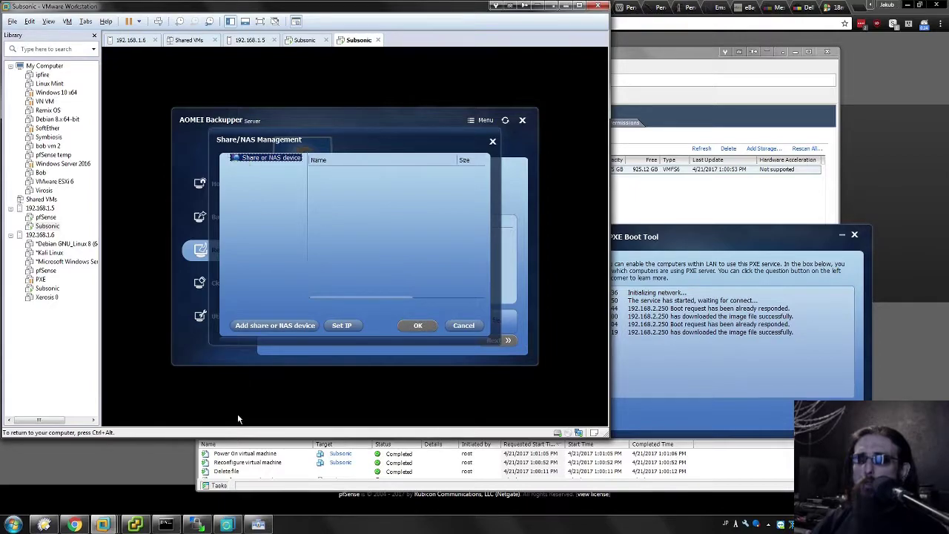
pyautogui.click(256, 329)
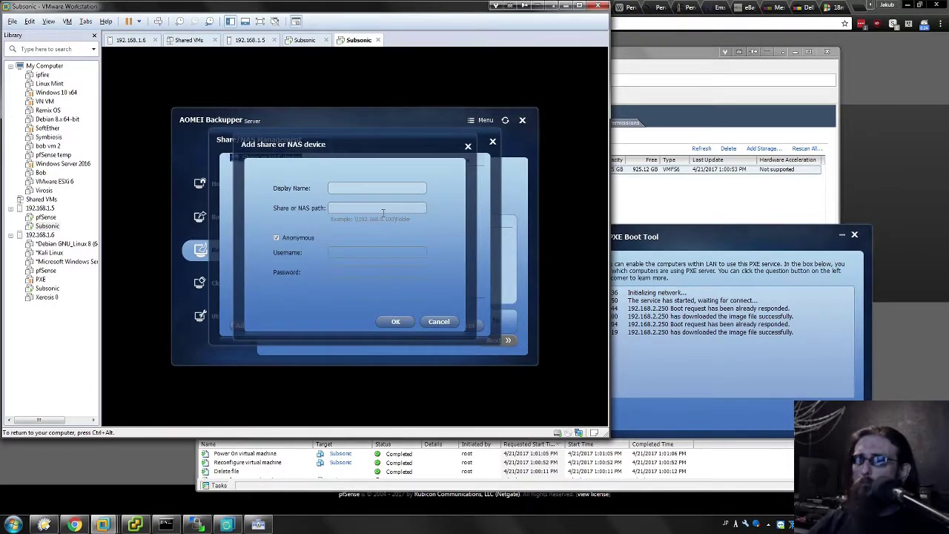
pyautogui.write('192.168.1.200')
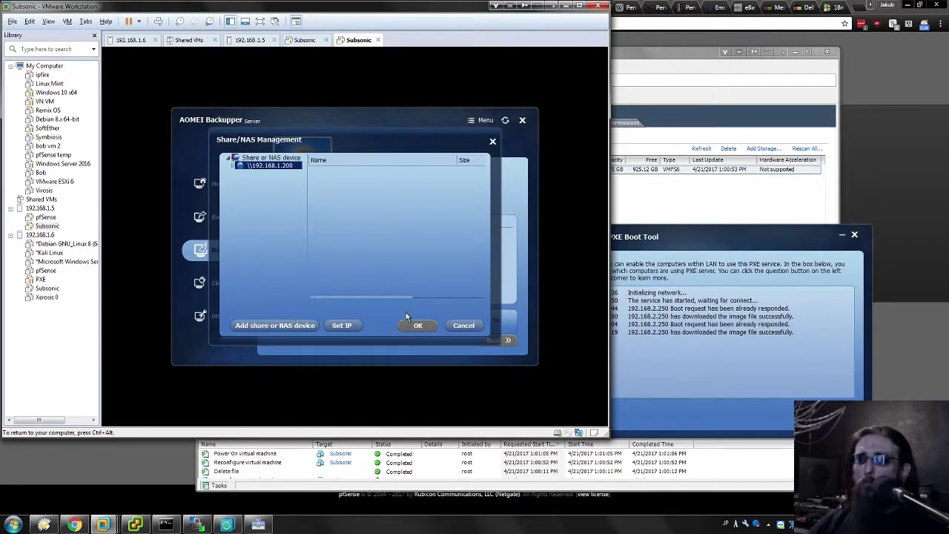
# - Load the image System Backup subsonic.adi from the share's My Backups\temp folder and agree to do a system restore
pyautogui.click(234, 166)
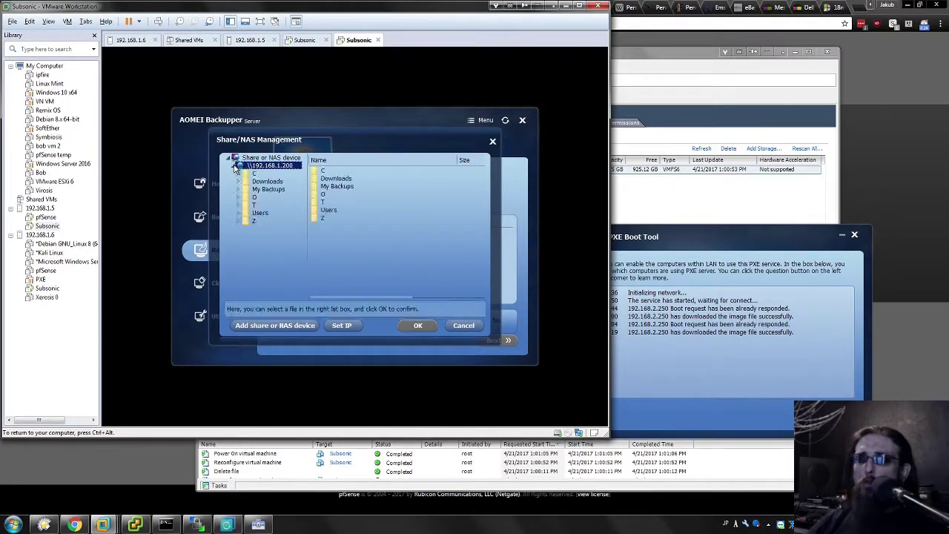
pyautogui.click(243, 191)
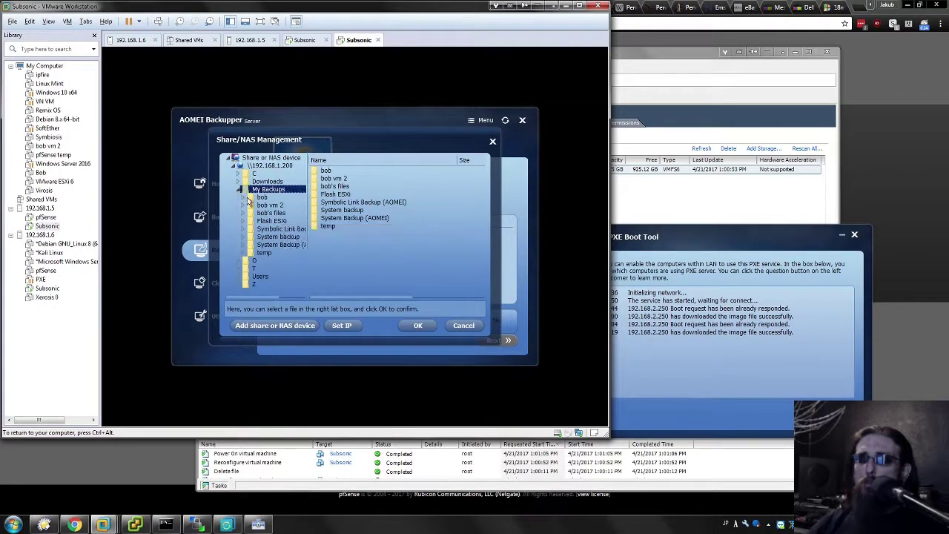
pyautogui.click(247, 252)
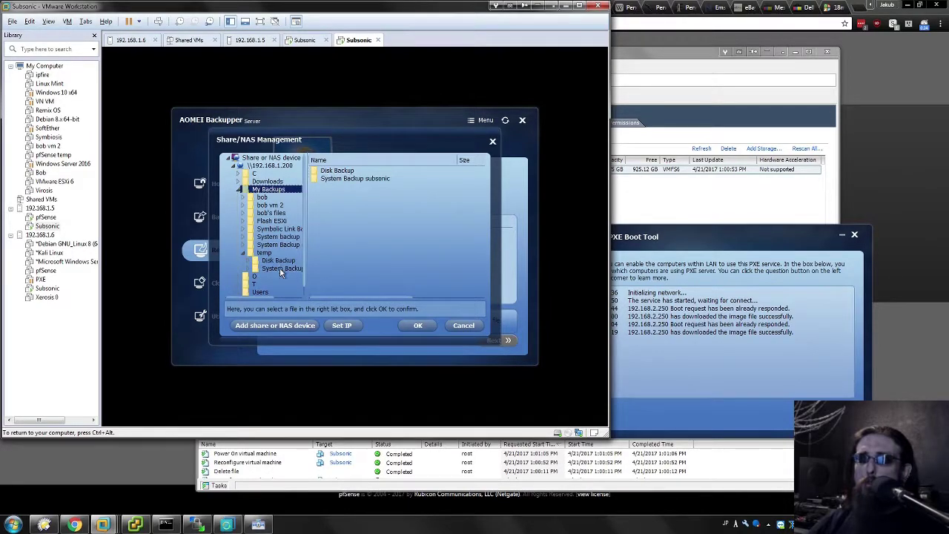
pyautogui.click(280, 267)
pyautogui.click(358, 172)
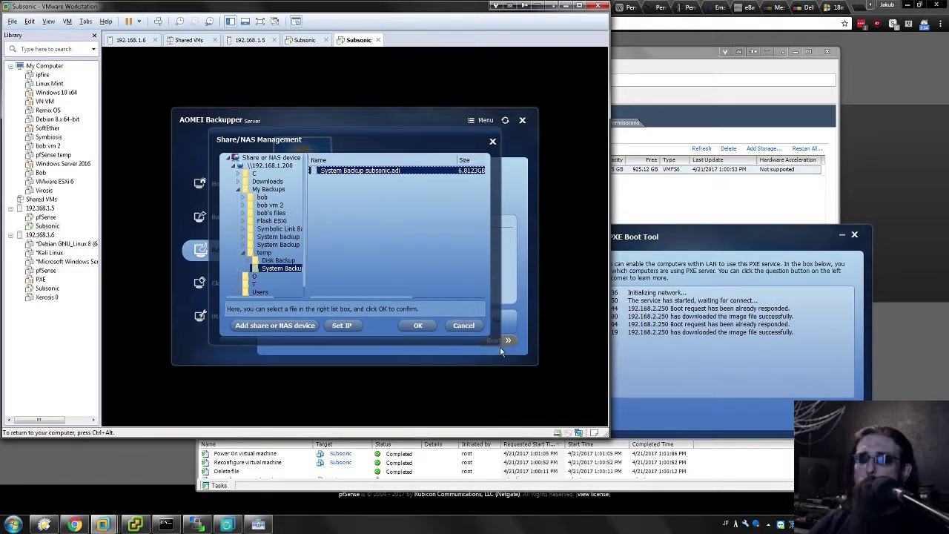
pyautogui.click(435, 327)
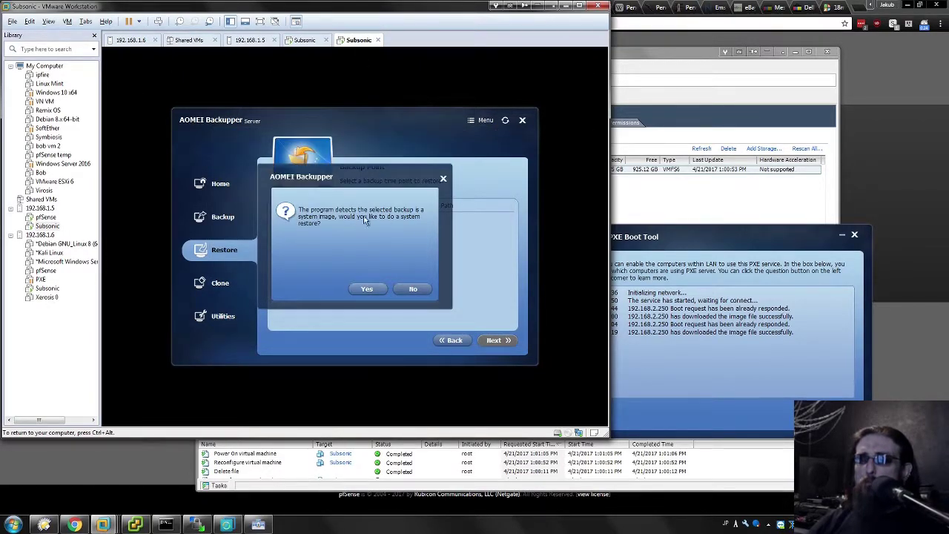
pyautogui.click(355, 292)
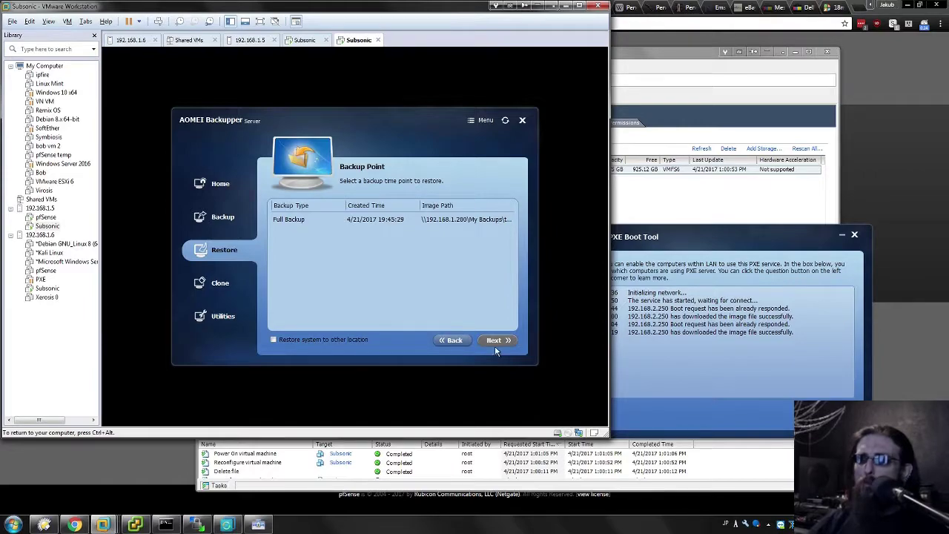
# - Restore the full backup from 4/21/2017 19:45:29 to the 40 GB unallocated space on Disk0 and start the restore
pyautogui.click(381, 222)
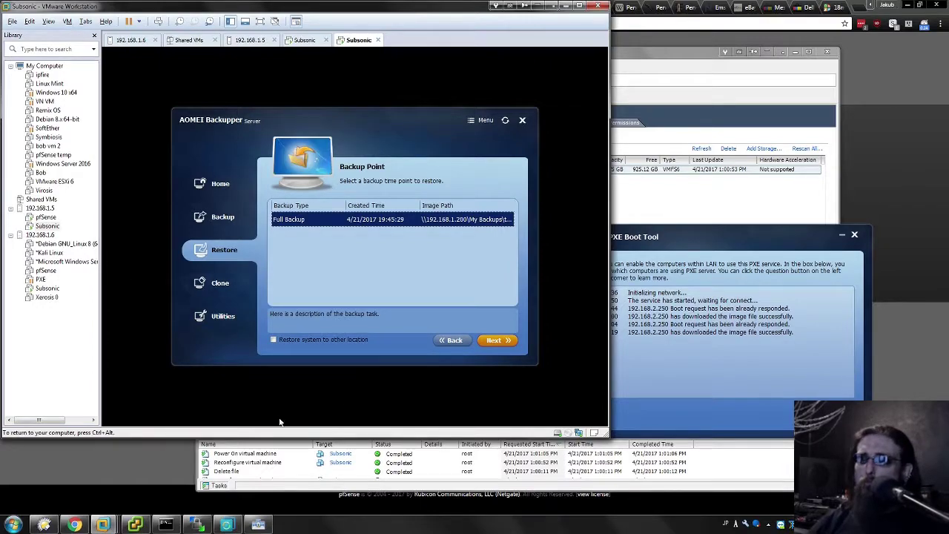
pyautogui.click(489, 344)
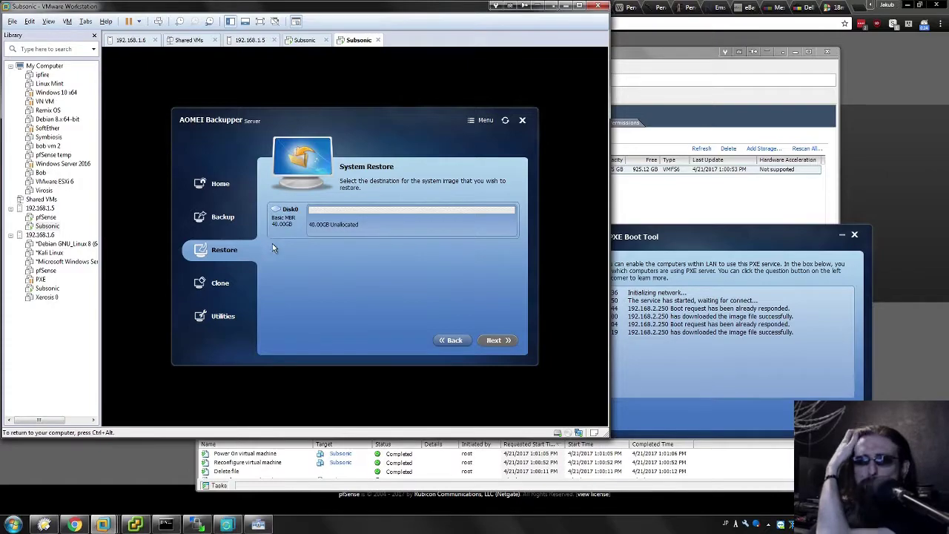
pyautogui.click(328, 217)
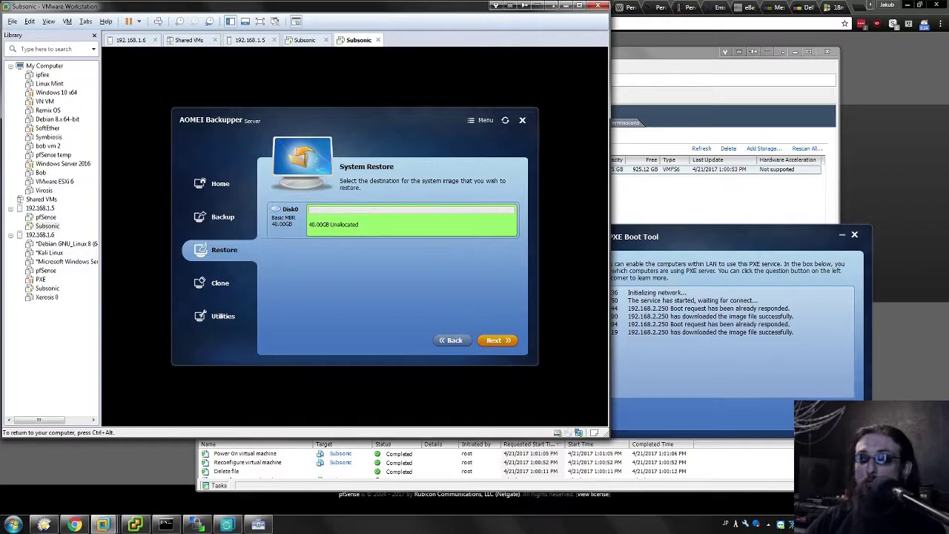
pyautogui.click(492, 339)
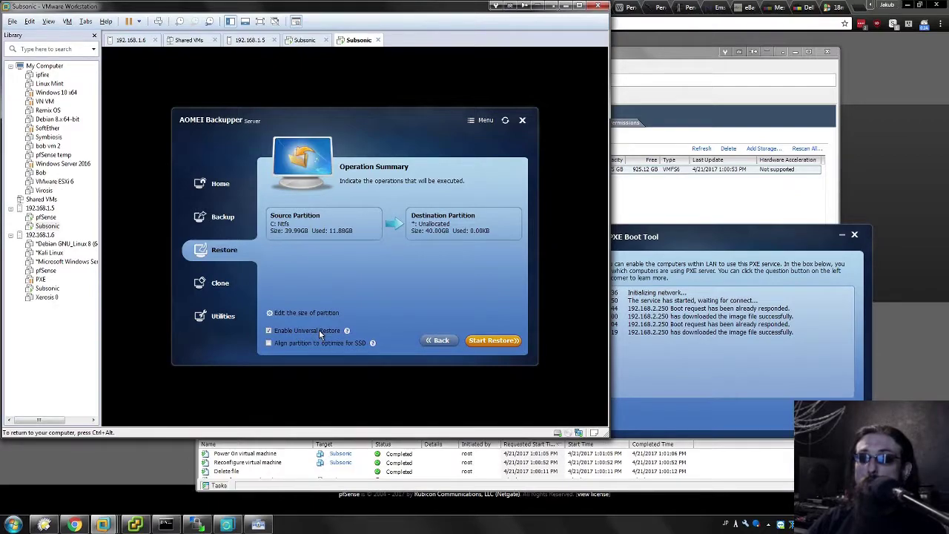
pyautogui.click(492, 341)
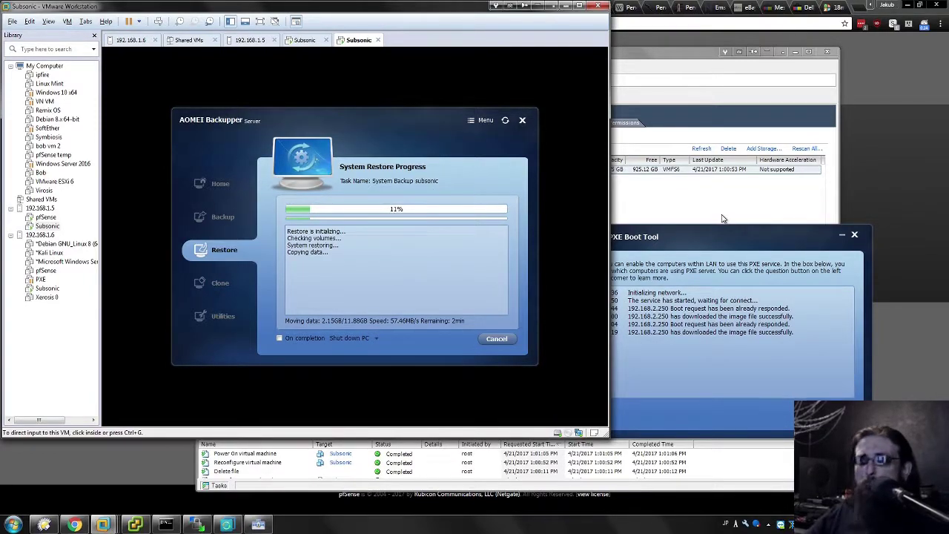
# - Open EaseUS Todo Backup on the host, review its list of tools from Clone to SQL Backup, and close the program
pyautogui.press('super')
pyautogui.write('easeus')
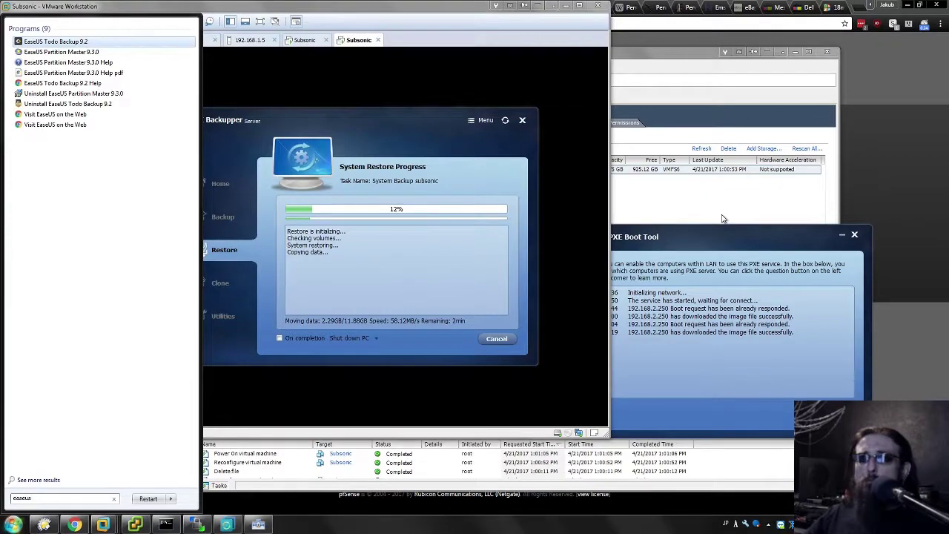
pyautogui.press('Return')
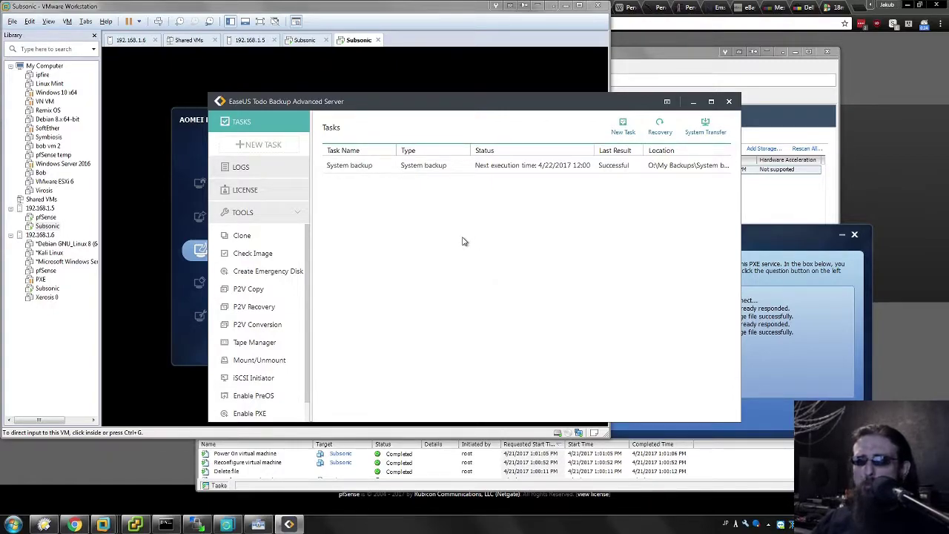
pyautogui.moveTo(307, 265); pyautogui.dragTo(311, 332)
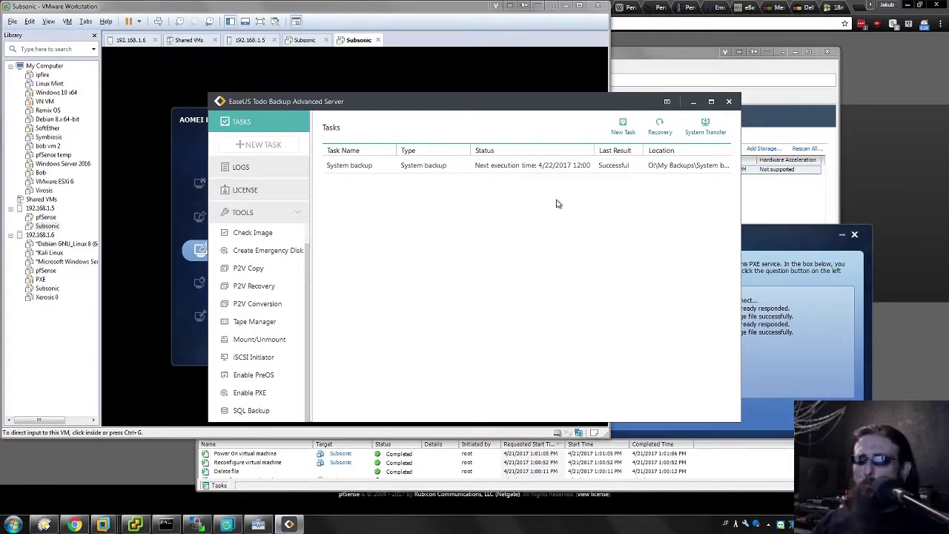
pyautogui.scroll(1, 313, 264)
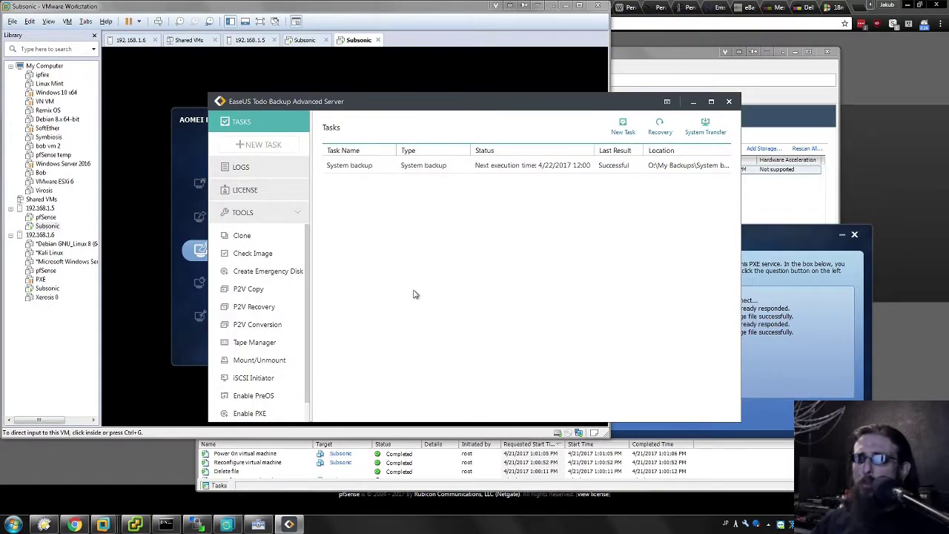
pyautogui.scroll(-1, 306, 339)
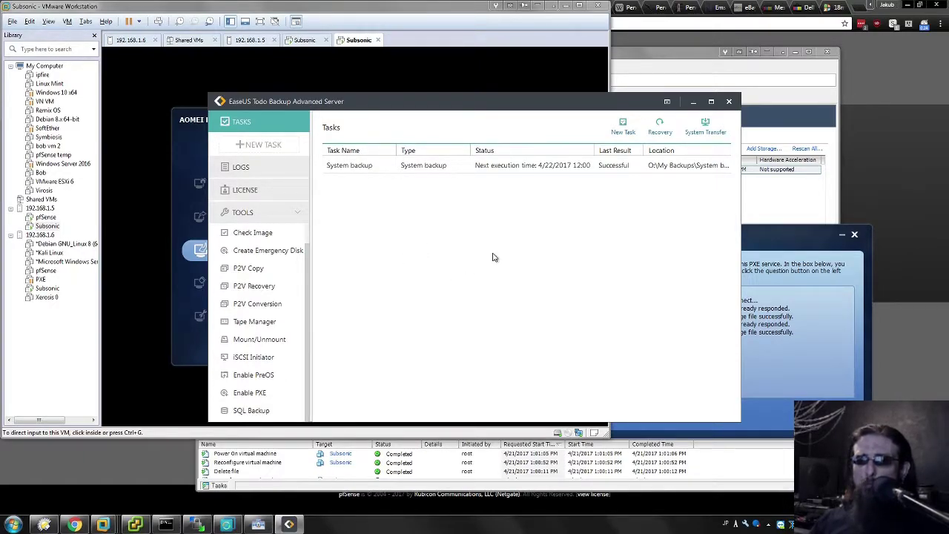
pyautogui.scroll(1, 309, 245)
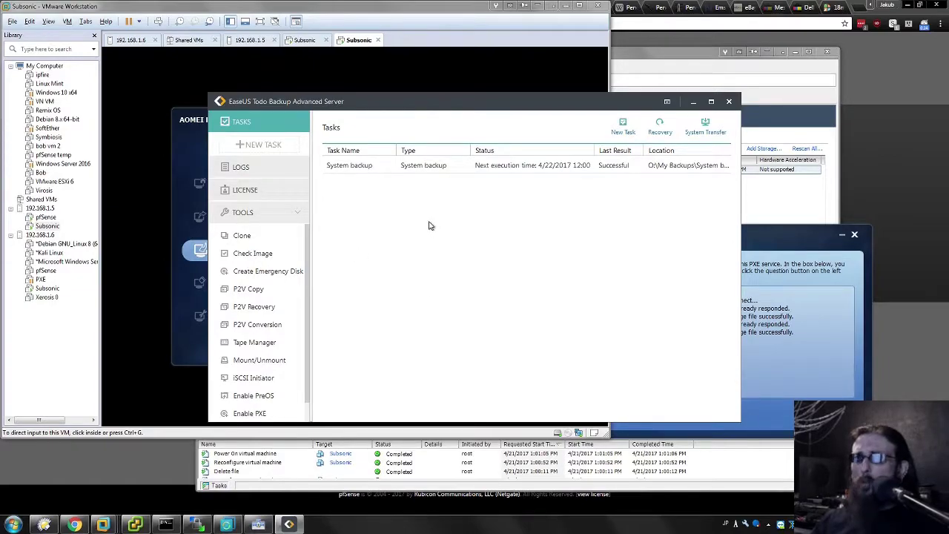
pyautogui.moveTo(293, 100); pyautogui.dragTo(289, 125)
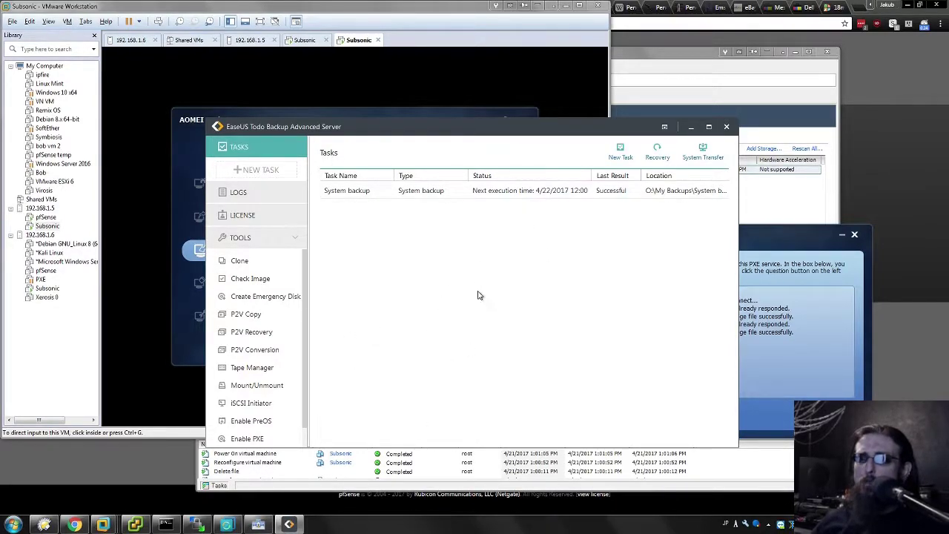
pyautogui.moveTo(553, 132)
pyautogui.mouseDown()
pyautogui.moveTo(531, 228)
pyautogui.moveTo(480, 292)
pyautogui.moveTo(537, 126)
pyautogui.mouseUp()
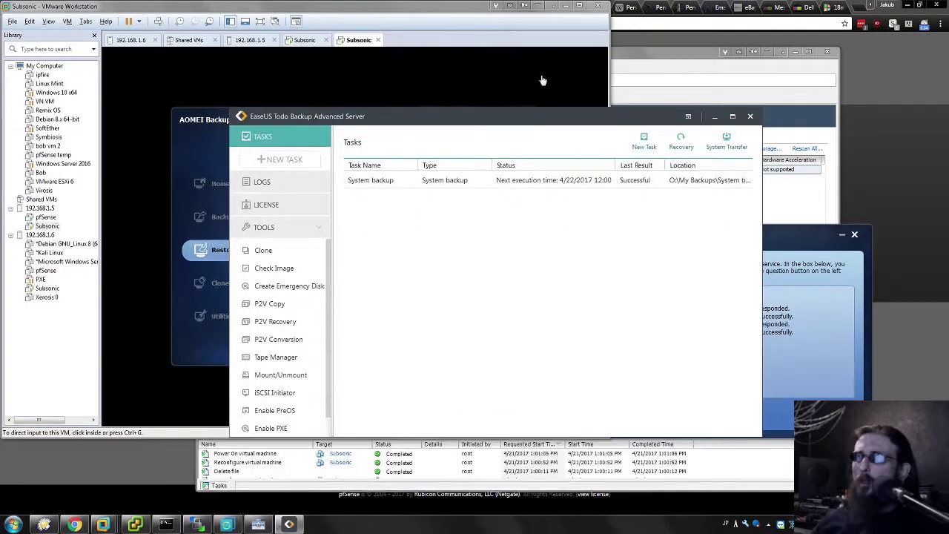
pyautogui.click(750, 116)
# - Launch Paragon Hard Disk Manager 15 Suite on the host and show it at full size
pyautogui.press('super')
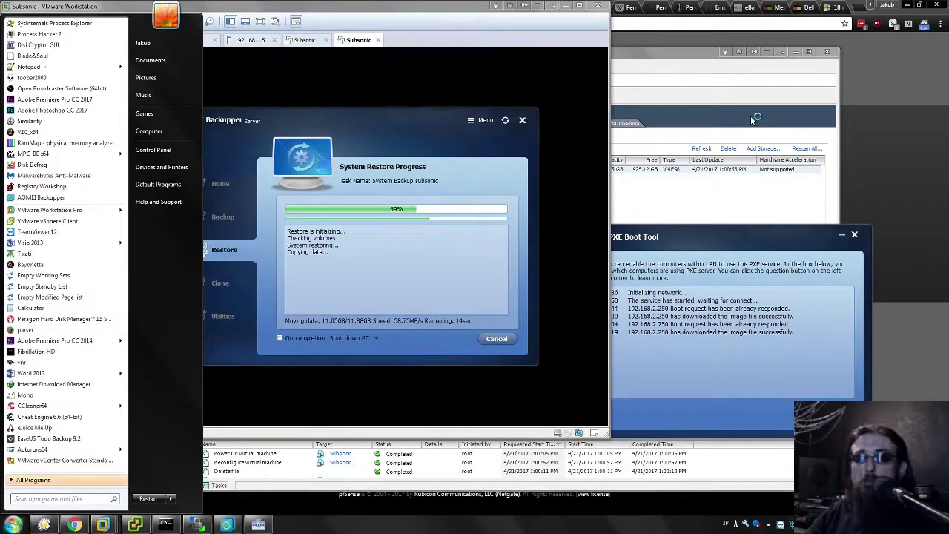
pyautogui.write('para')
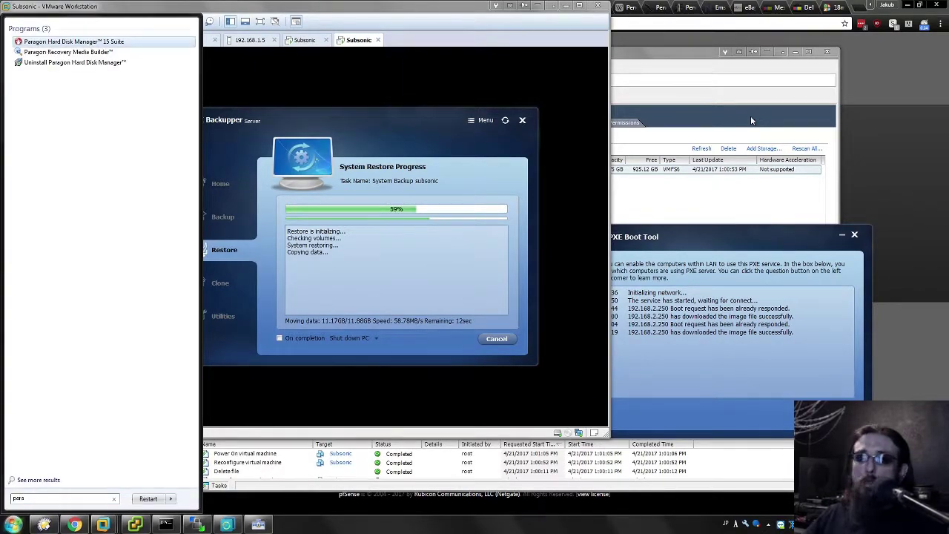
pyautogui.press('Escape')
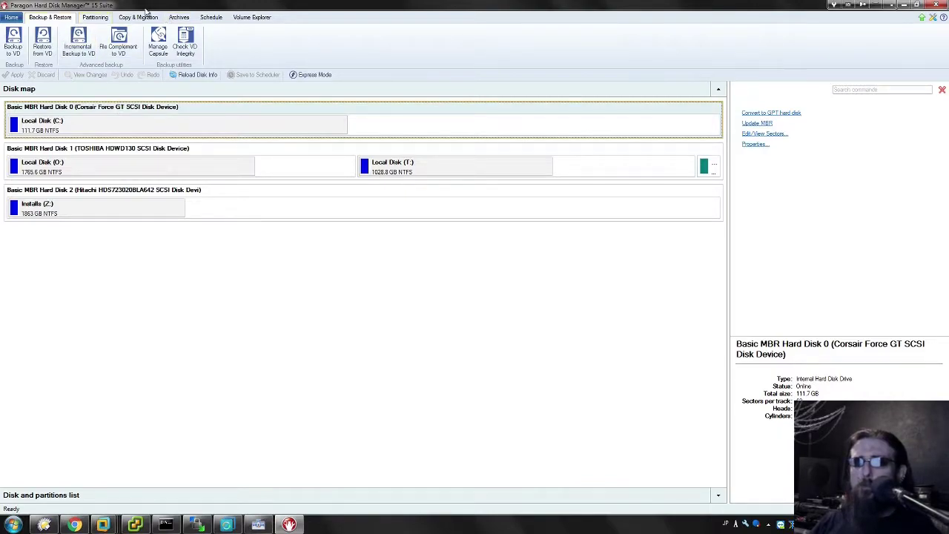
pyautogui.press('super+Down')
pyautogui.doubleClick(442, 113)
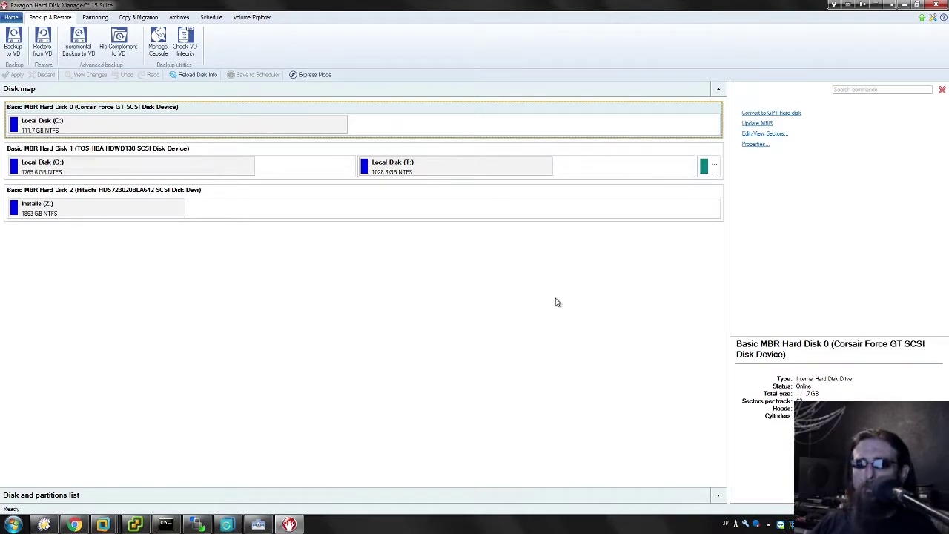
# - Look through the O:, T:, Z: and C: partitions in the disk map and the operations offered for them
pyautogui.click(201, 165)
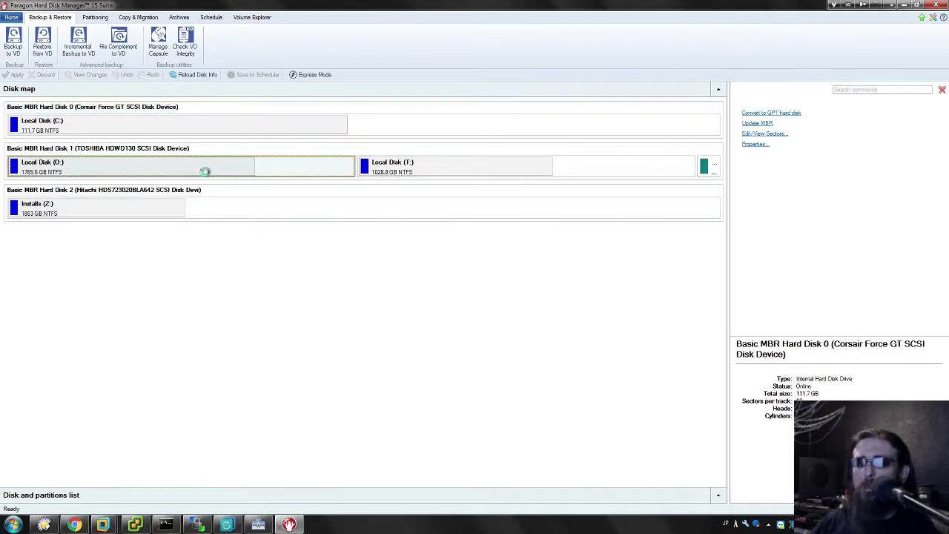
pyautogui.click(392, 163)
pyautogui.click(263, 161)
pyautogui.click(282, 197)
pyautogui.click(289, 170)
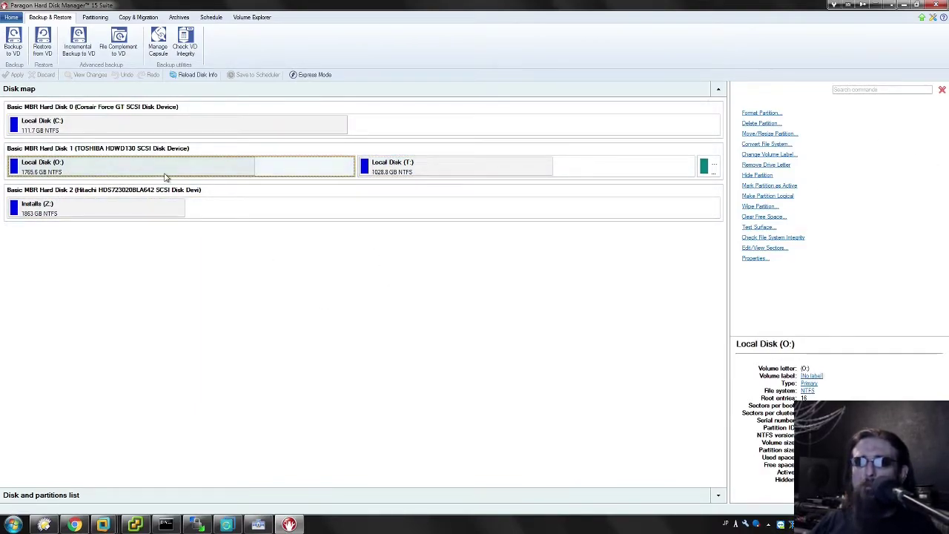
pyautogui.click(127, 135)
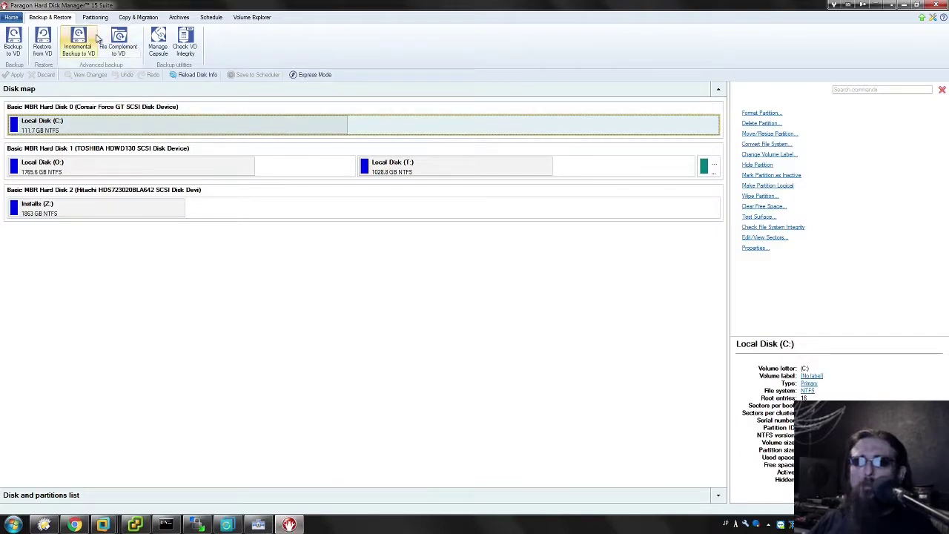
# - Review the Copy & Migration commands and return to the Backup & Restore commands for the C: partition
pyautogui.click(136, 18)
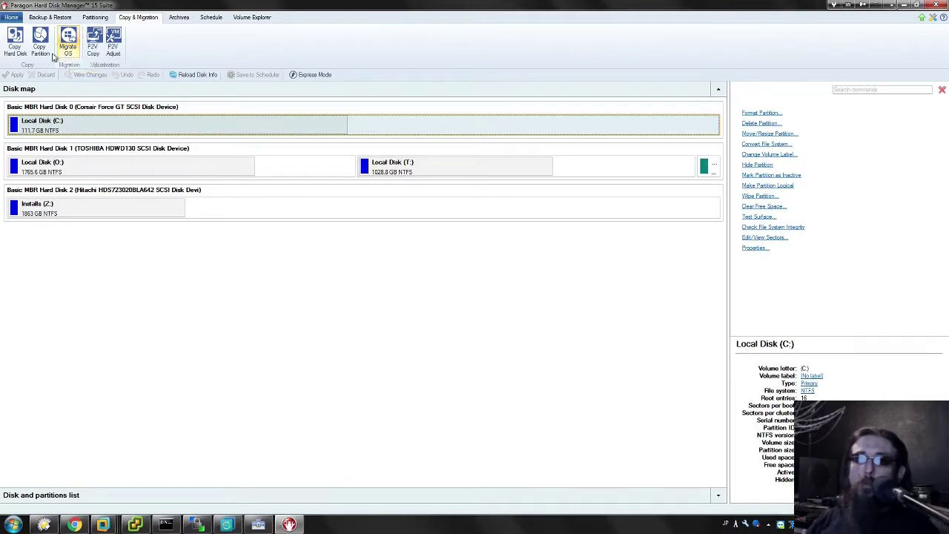
pyautogui.click(34, 21)
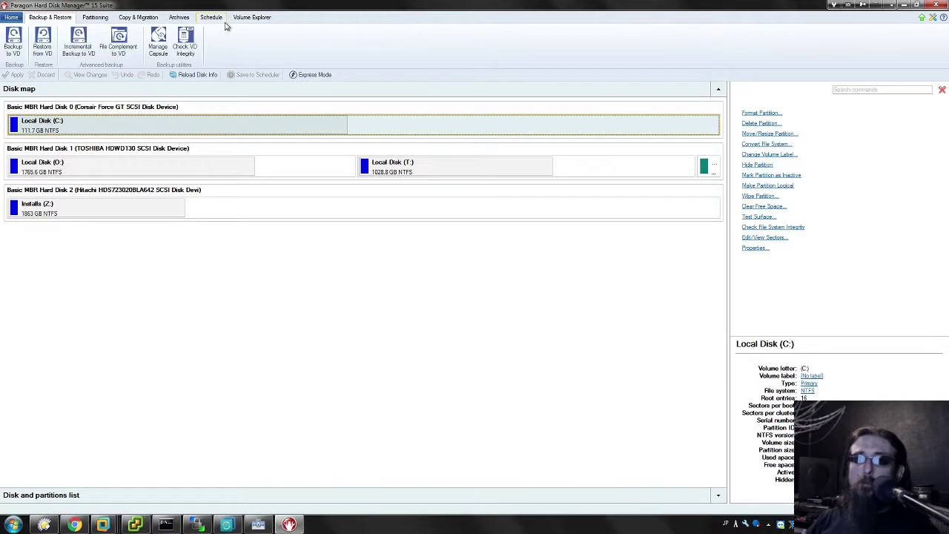
pyautogui.doubleClick(563, 6)
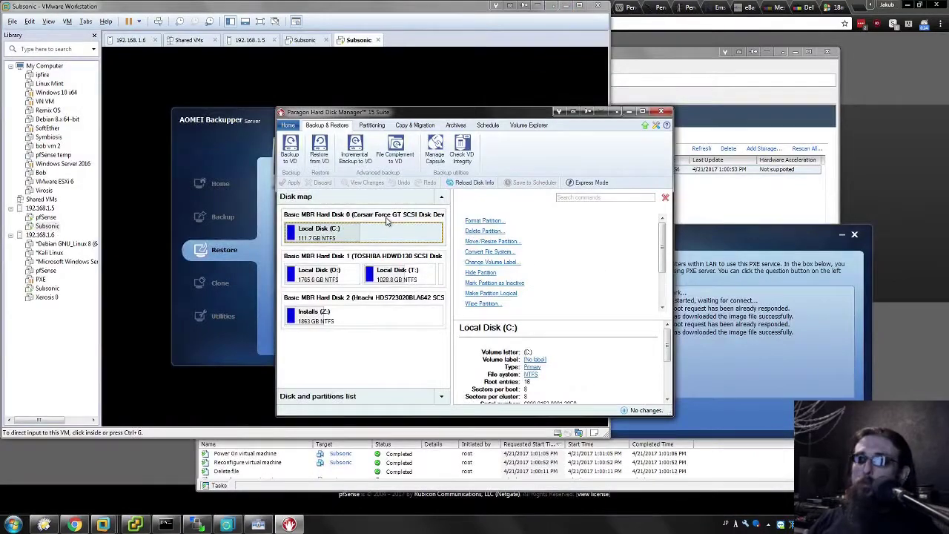
pyautogui.doubleClick(441, 113)
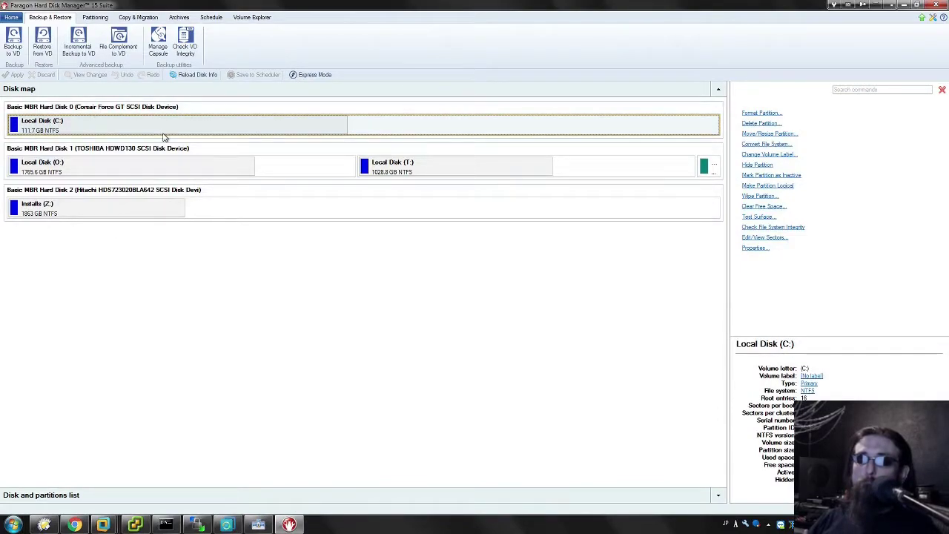
# - Reduce Paragon Hard Disk Manager 15 Suite from full size and close it on the host
pyautogui.doubleClick(303, 4)
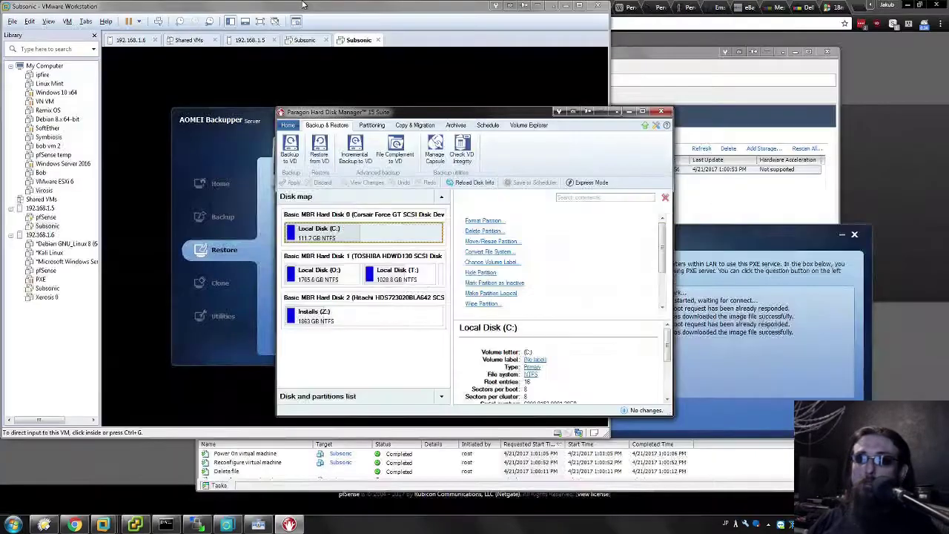
pyautogui.click(662, 113)
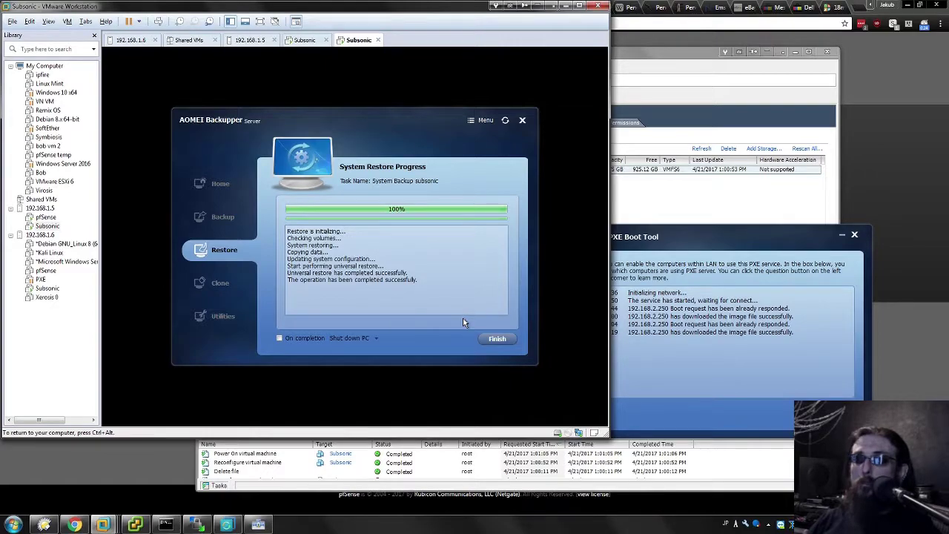
# - Finish the system restore in the Subsonic VM and exit AOMEI Backupper so the machine can restart
pyautogui.click(494, 341)
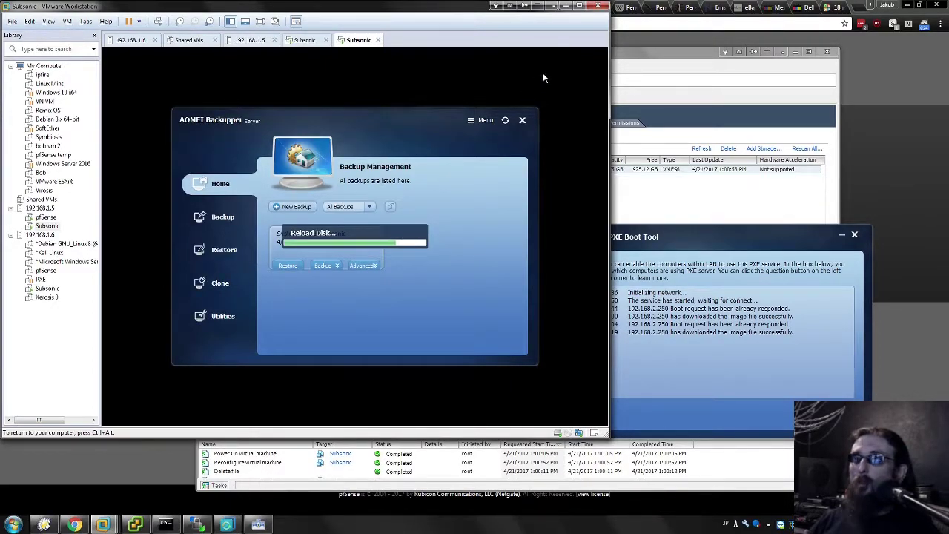
pyautogui.click(524, 121)
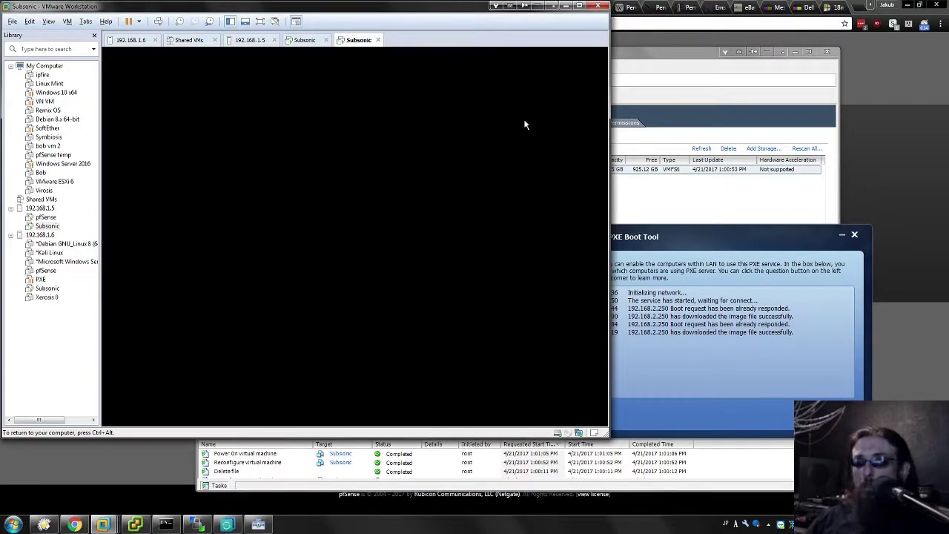
# - Return control to the host, stop the PXE boot service and close AOMEI PXE Boot Tool
pyautogui.hotkey('ctrl', 'alt')
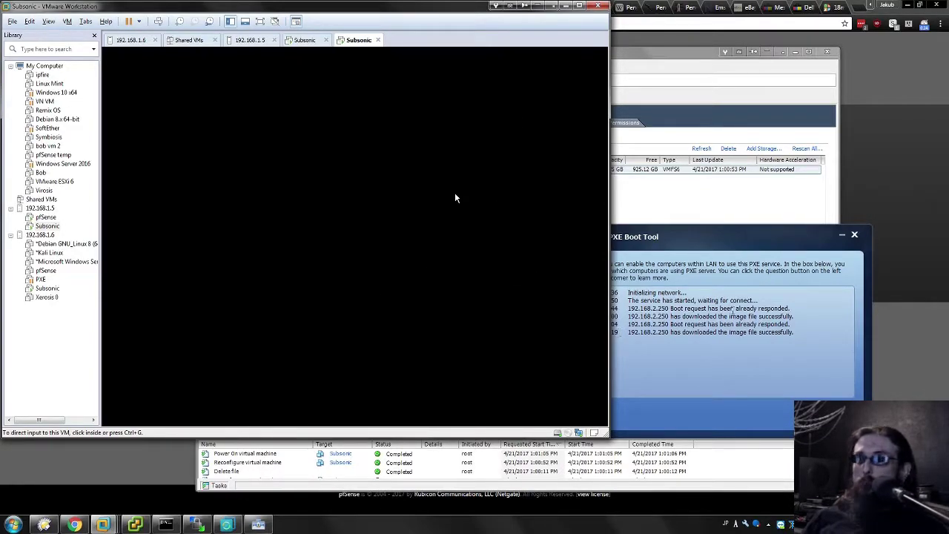
pyautogui.click(776, 382)
pyautogui.click(824, 414)
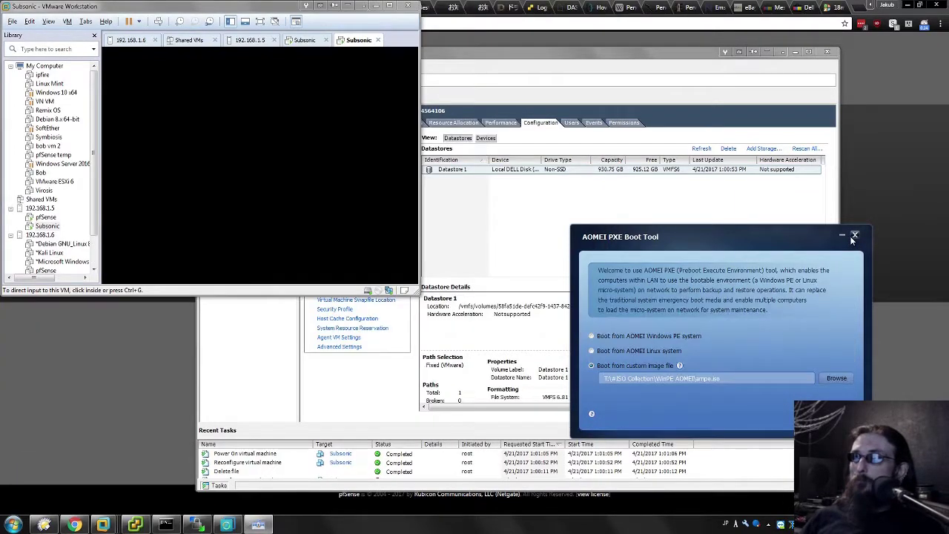
pyautogui.click(854, 236)
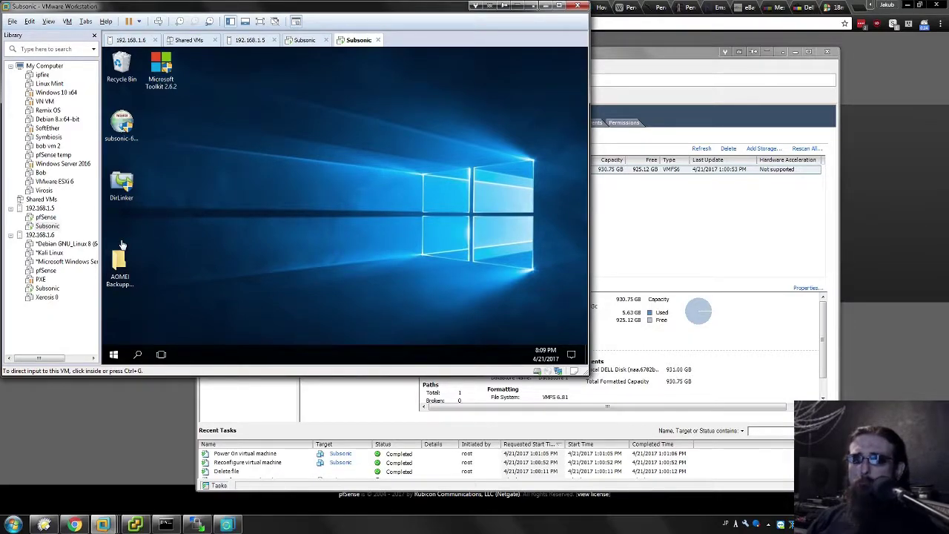
# - Shut down the guest of the original Subsonic VM on 192.168.1.6 and close its console tab
pyautogui.click(41, 292)
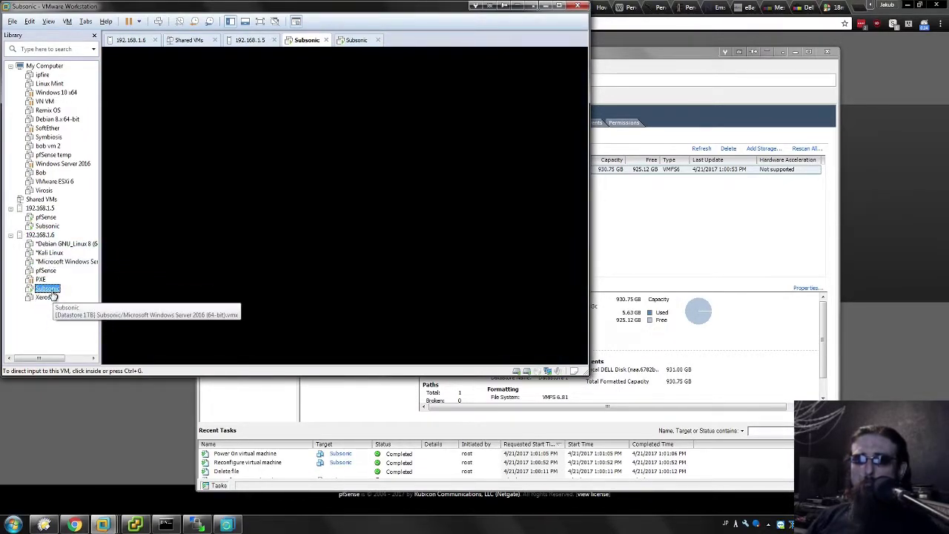
pyautogui.click(369, 194)
pyautogui.moveTo(369, 191); pyautogui.dragTo(102, 270)
pyautogui.rightClick(103, 270)
pyautogui.click(337, 103)
pyautogui.hotkey('ctrl', 'alt')
pyautogui.click(300, 59)
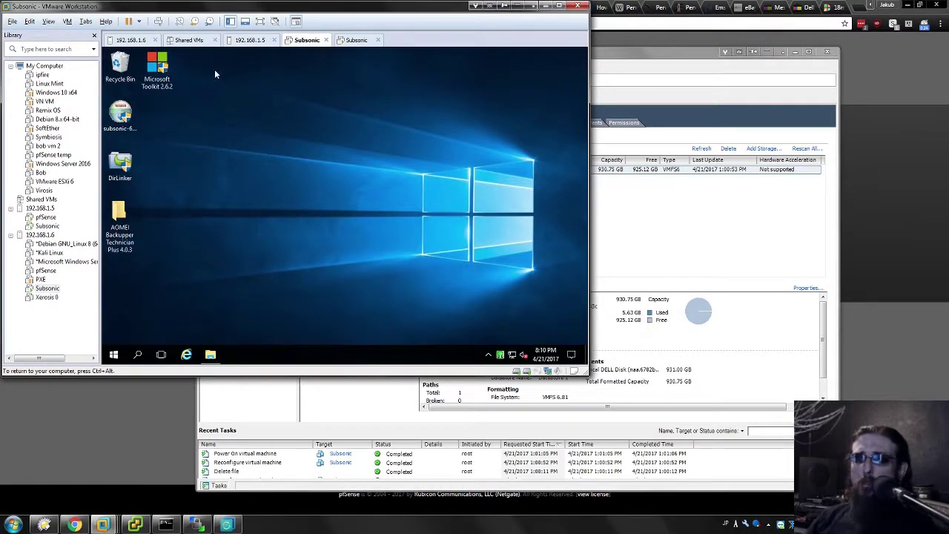
pyautogui.click(139, 21)
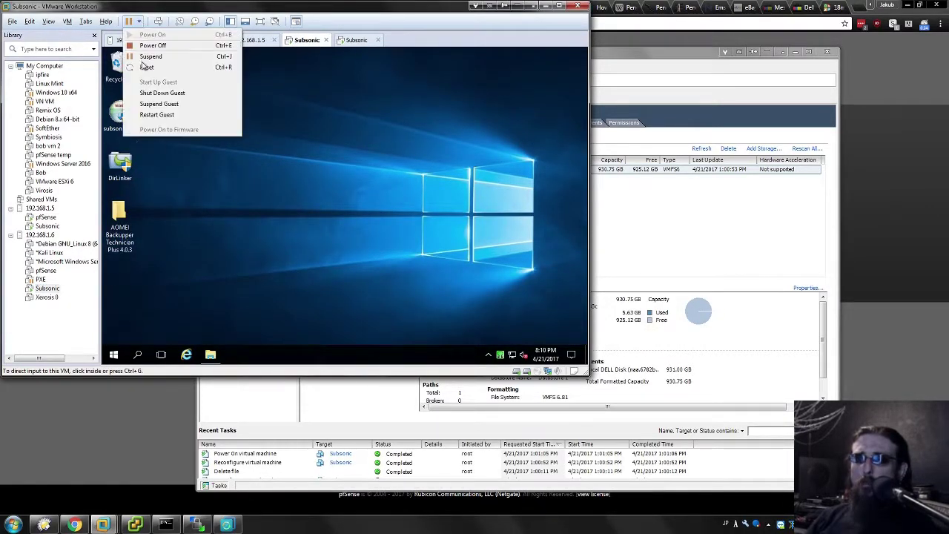
pyautogui.click(161, 92)
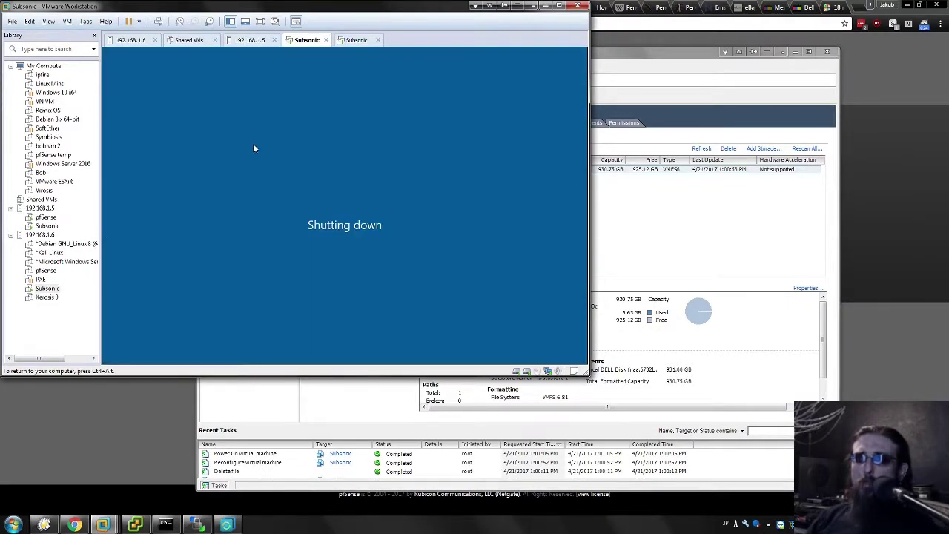
pyautogui.click(326, 40)
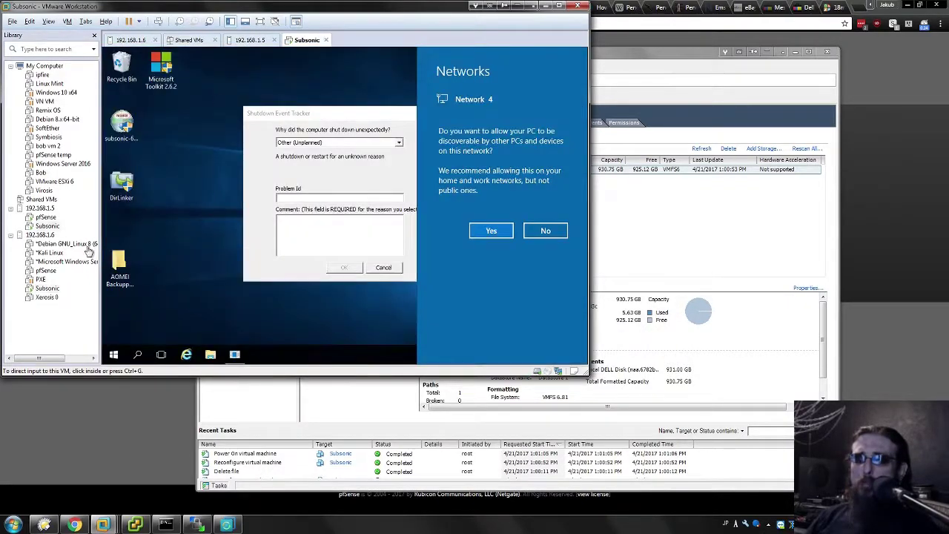
# - Allow network discovery for Network 4 on the restored Subsonic VM and cancel the Shutdown Event Tracker
pyautogui.click(520, 345)
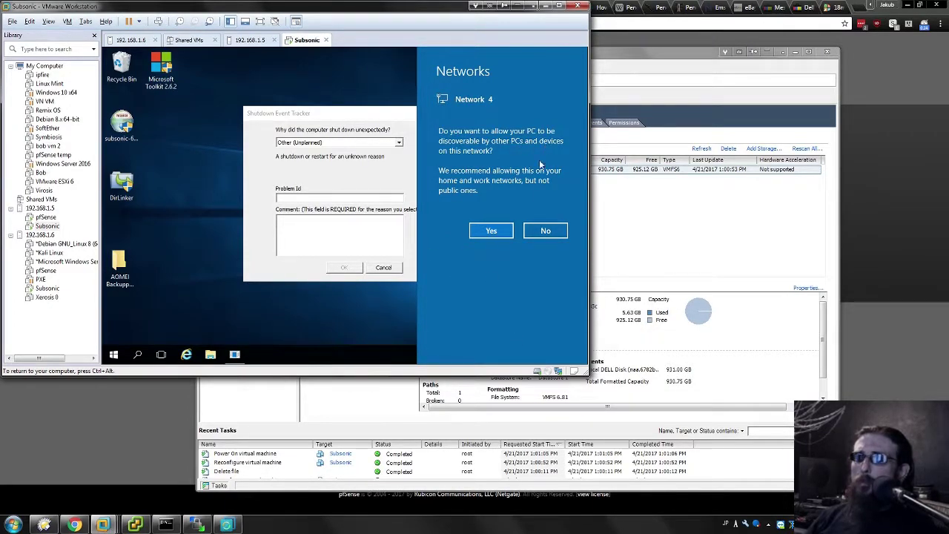
pyautogui.click(489, 229)
pyautogui.click(384, 268)
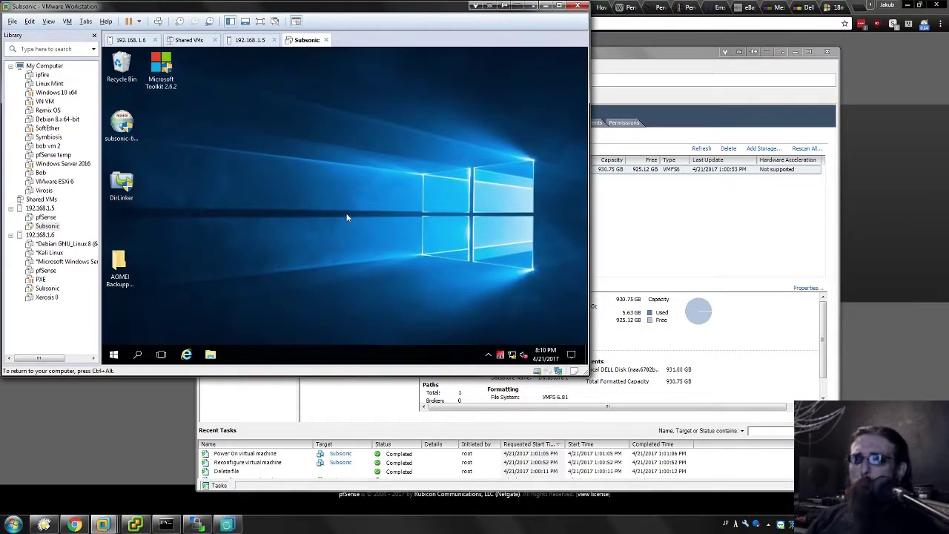
# - Try to delete the AOMEI Backupper Technician Plus 4.0.3 folder from the restored VM's desktop
pyautogui.click(119, 265)
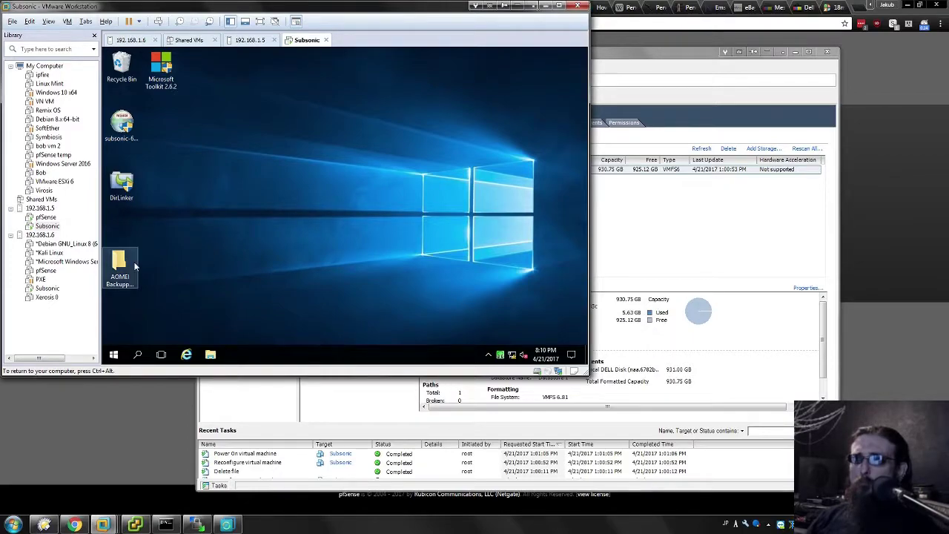
pyautogui.click(330, 253)
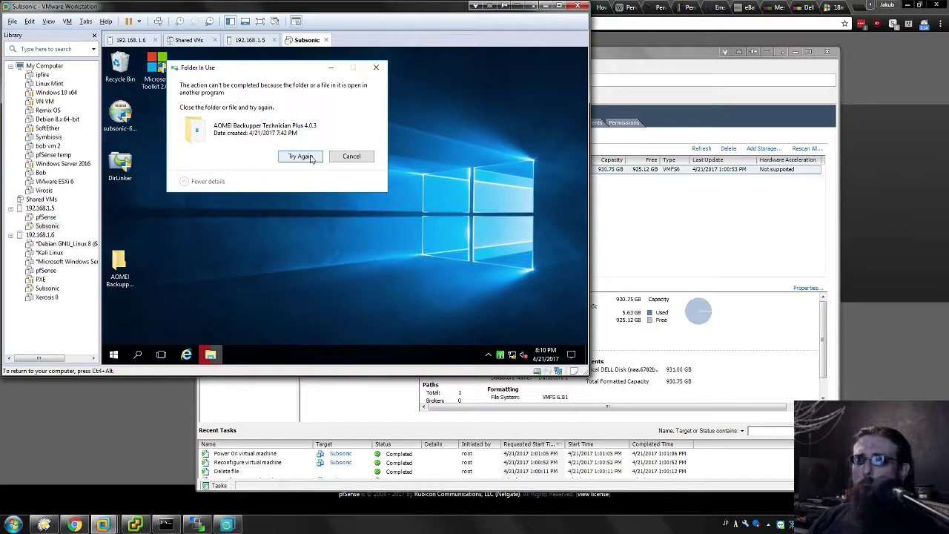
pyautogui.click(312, 157)
pyautogui.click(350, 156)
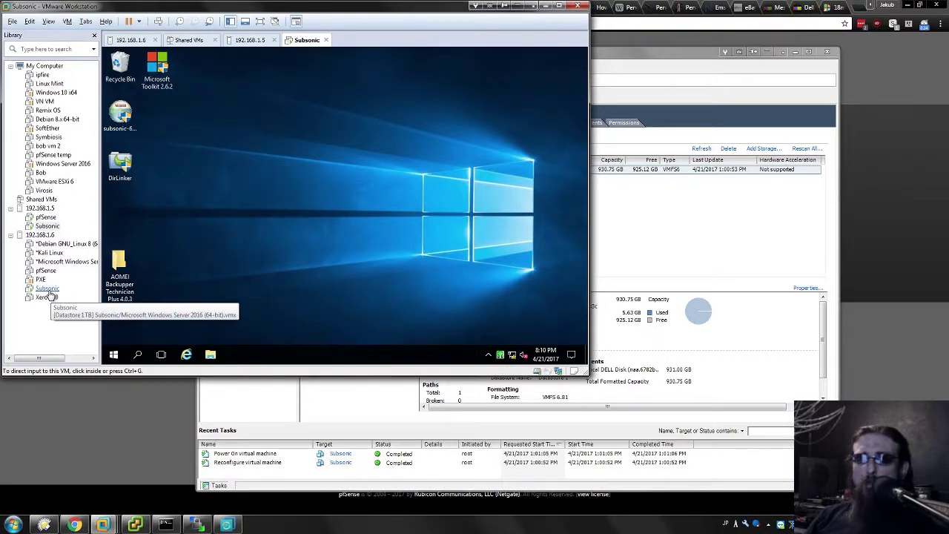
# - Check the power state of the original Subsonic VM on 192.168.1.6 and close its tab
pyautogui.click(47, 288)
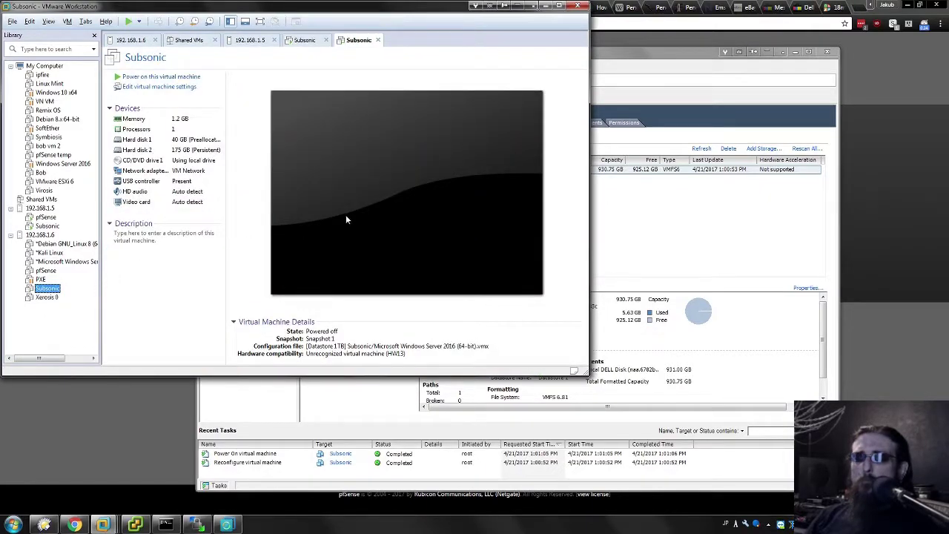
pyautogui.click(377, 40)
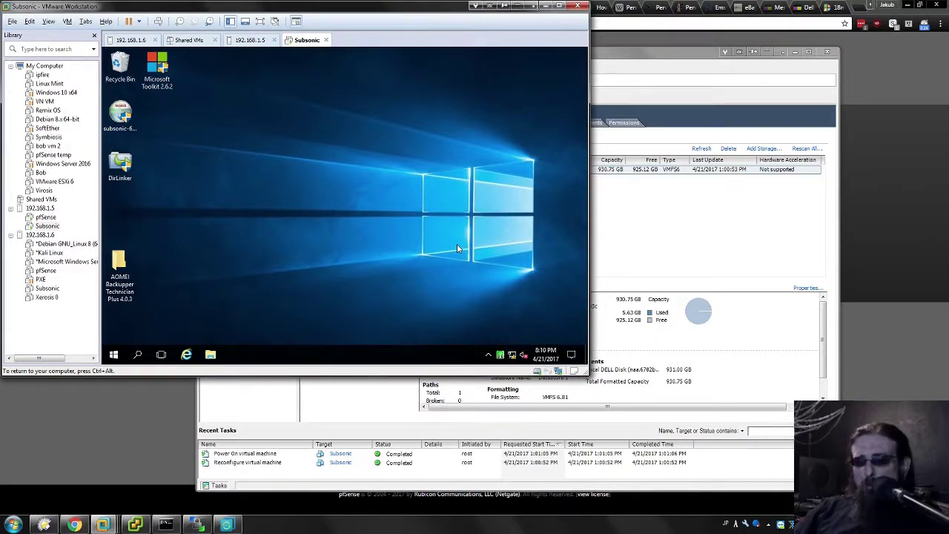
# - Open Command Prompt in the restored Subsonic VM and run ipconfig to check its network configuration
pyautogui.press('super')
pyautogui.write('c')
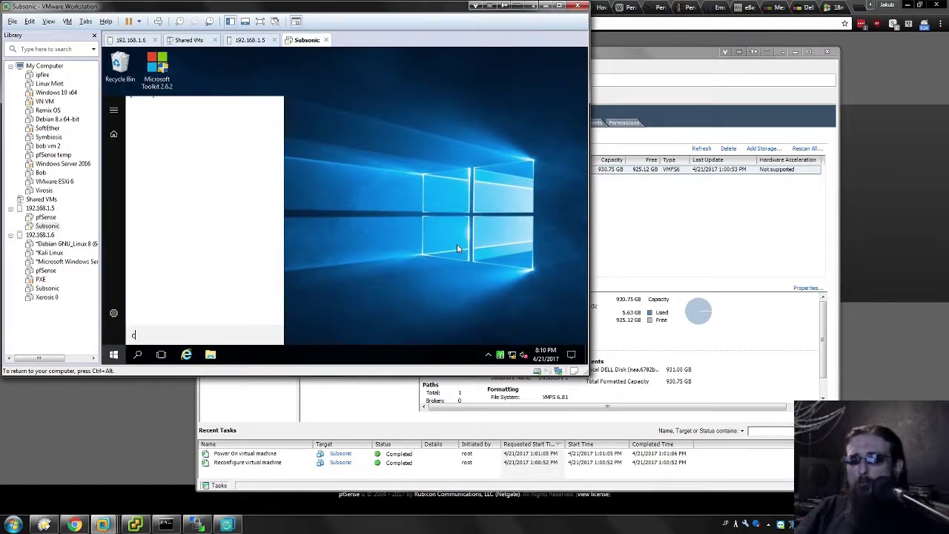
pyautogui.write('md')
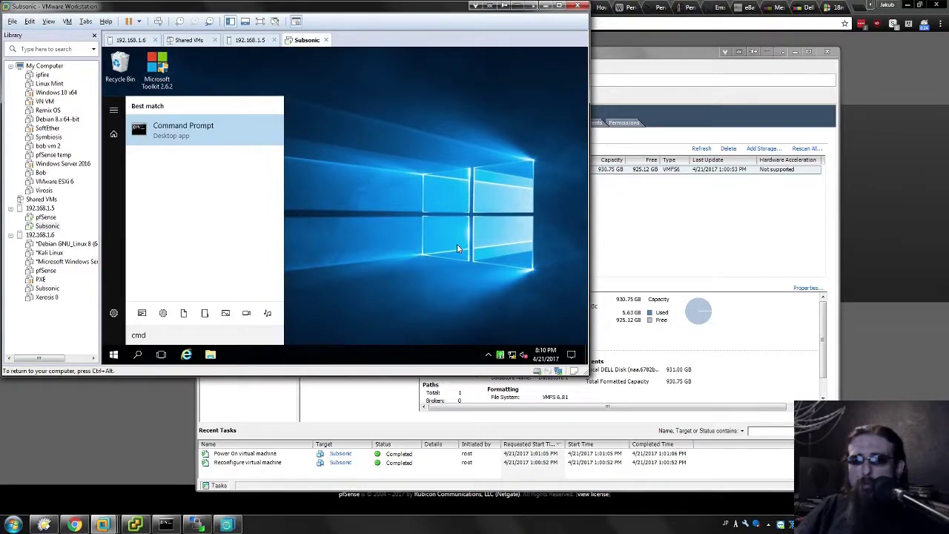
pyautogui.press('Return')
pyautogui.write('ipconfig')
pyautogui.press('Return')
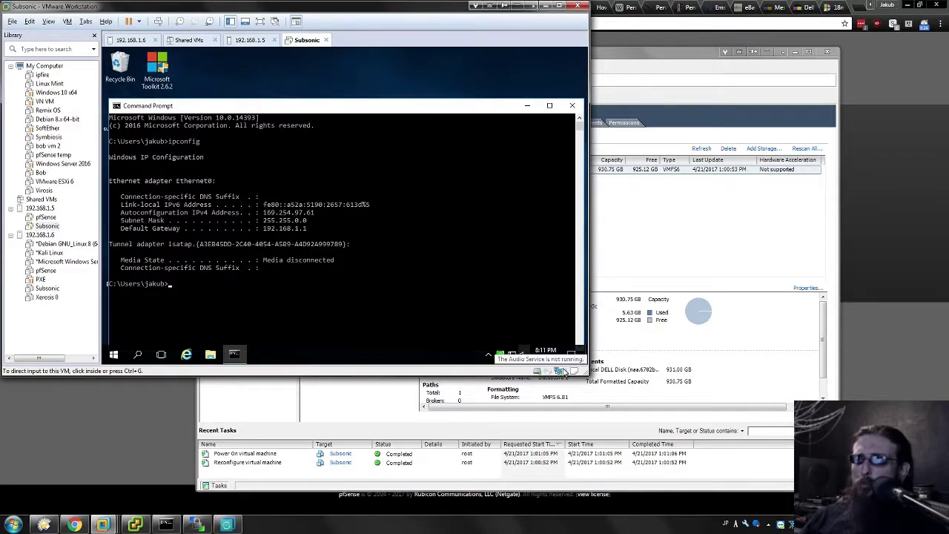
# - Remove the existing network adapter from the restored Subsonic VM's hardware settings
pyautogui.click(557, 370)
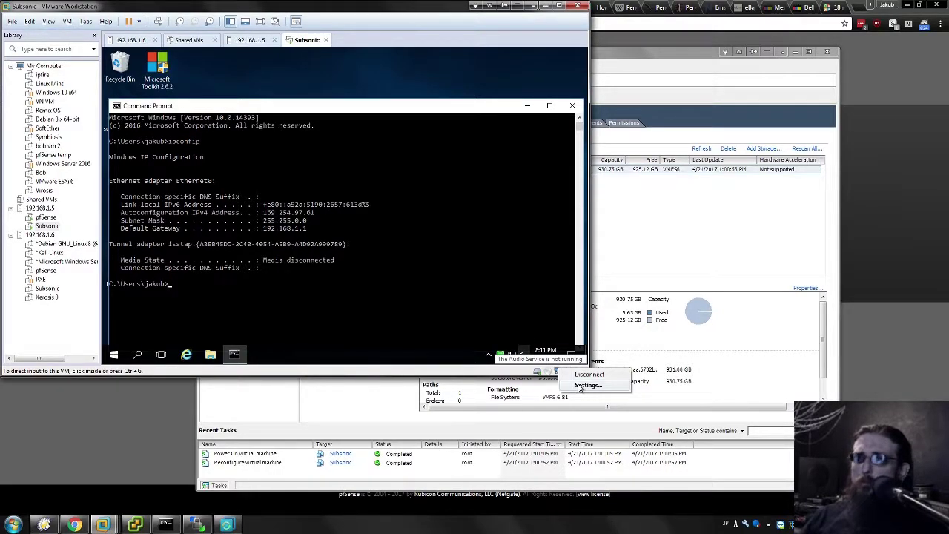
pyautogui.click(586, 385)
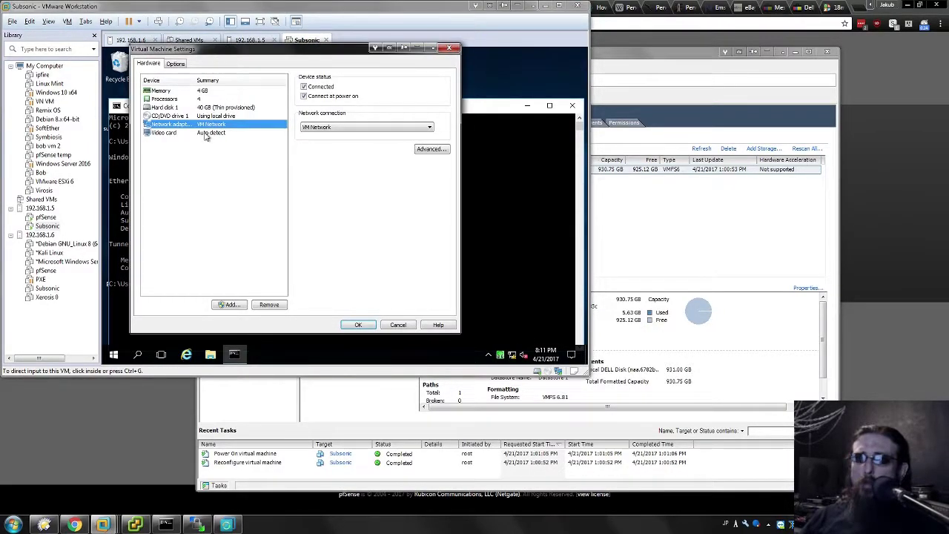
pyautogui.click(268, 305)
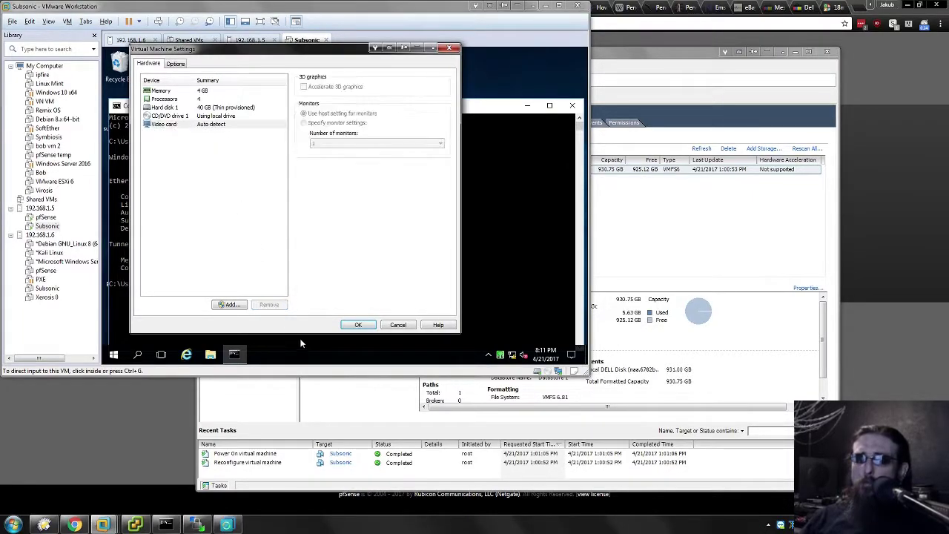
# - Add a new network adapter on VM Network, connected at power on, and apply the Subsonic VM's settings
pyautogui.click(231, 305)
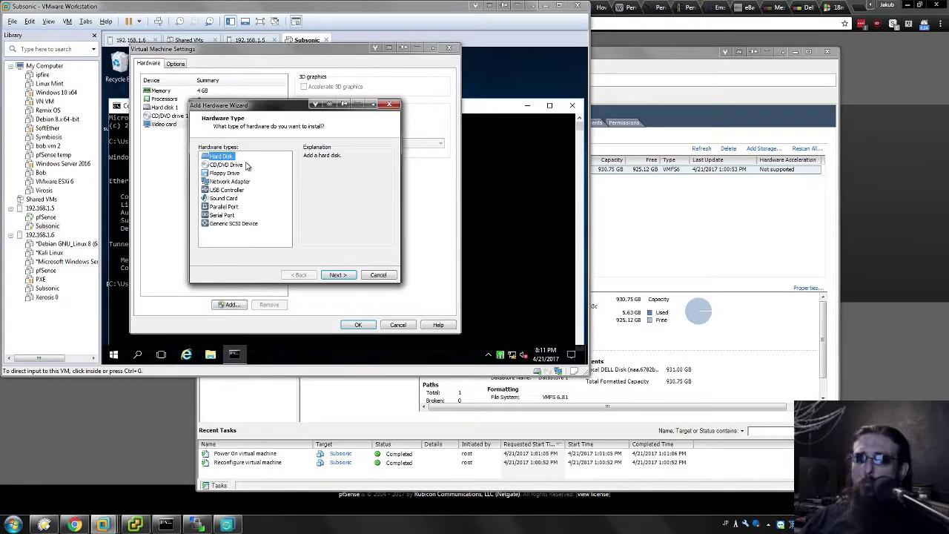
pyautogui.click(236, 182)
pyautogui.click(337, 275)
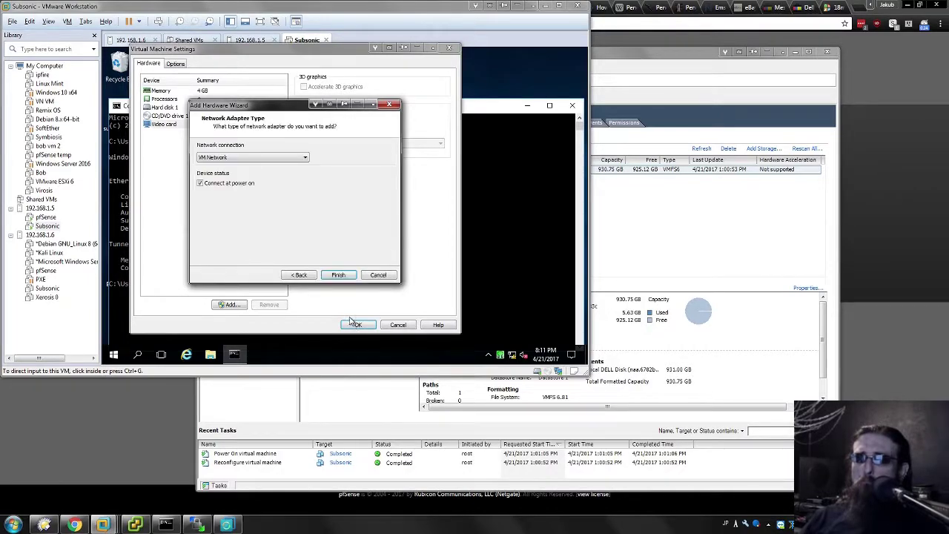
pyautogui.click(216, 157)
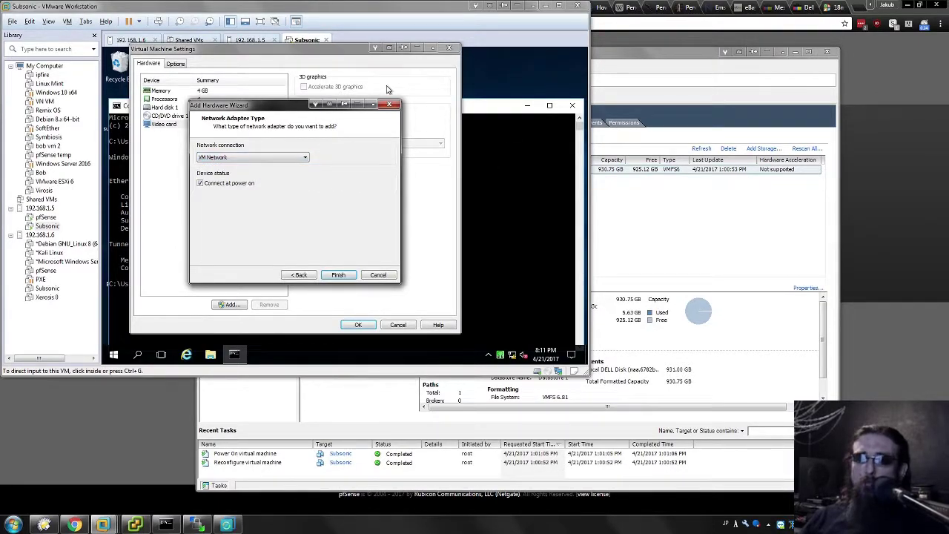
pyautogui.click(338, 275)
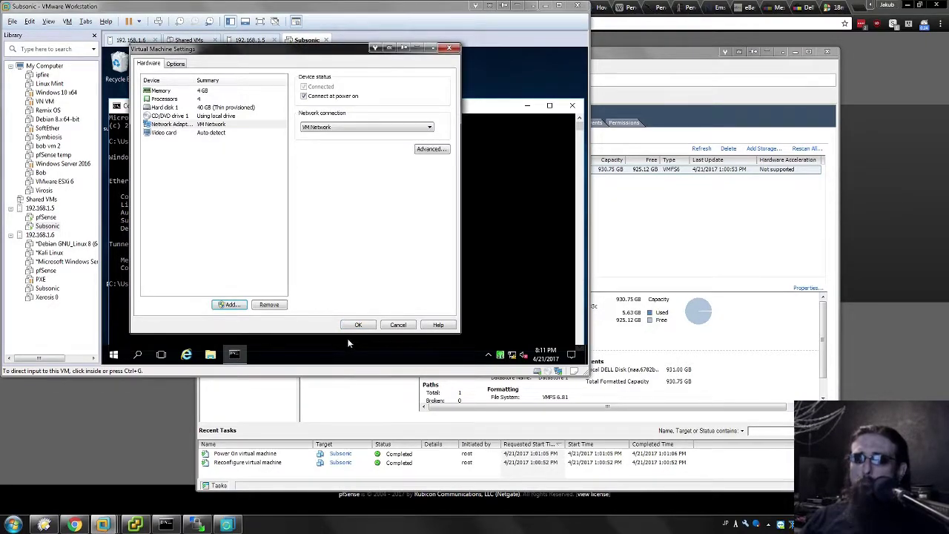
pyautogui.click(356, 326)
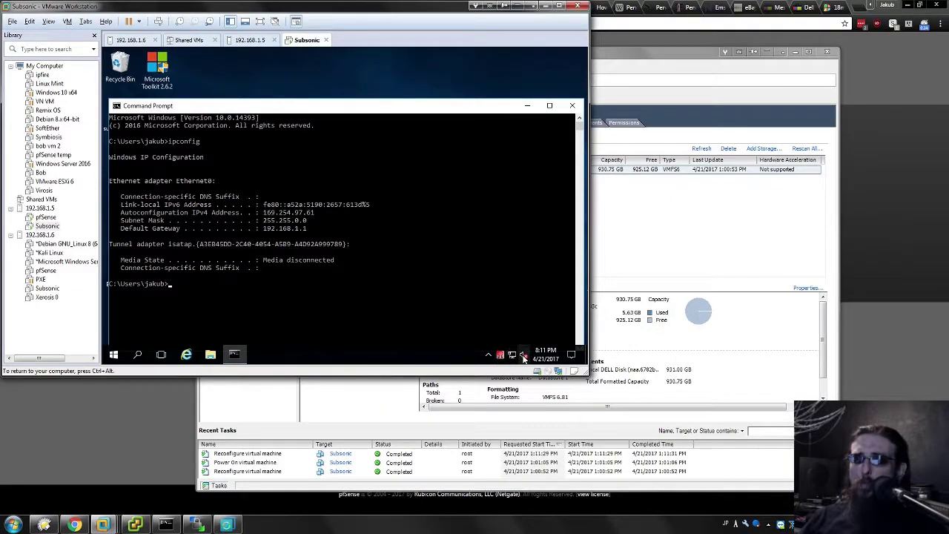
# - Run ipconfig again in the Subsonic VM and check the IPv4 address of Ethernet0
pyautogui.click(472, 236)
pyautogui.press('Up')
pyautogui.press('Return')
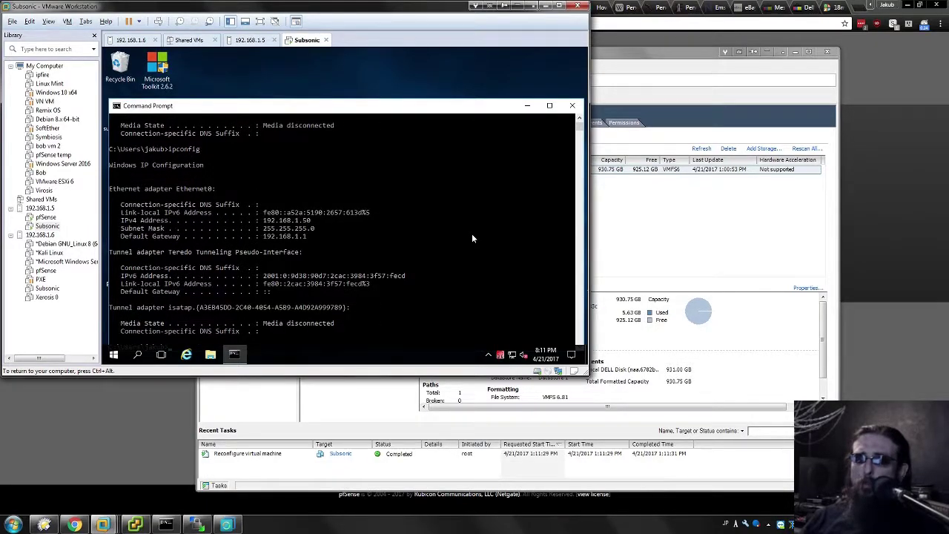
pyautogui.moveTo(300, 220); pyautogui.dragTo(323, 220)
pyautogui.click(367, 236)
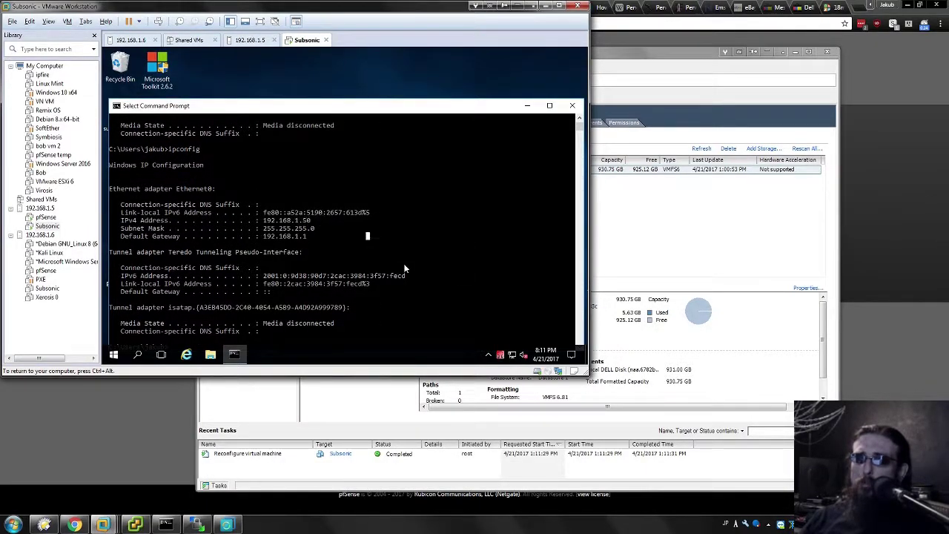
# - Launch Server Manager in the restored Subsonic VM
pyautogui.click(113, 354)
pyautogui.click(296, 155)
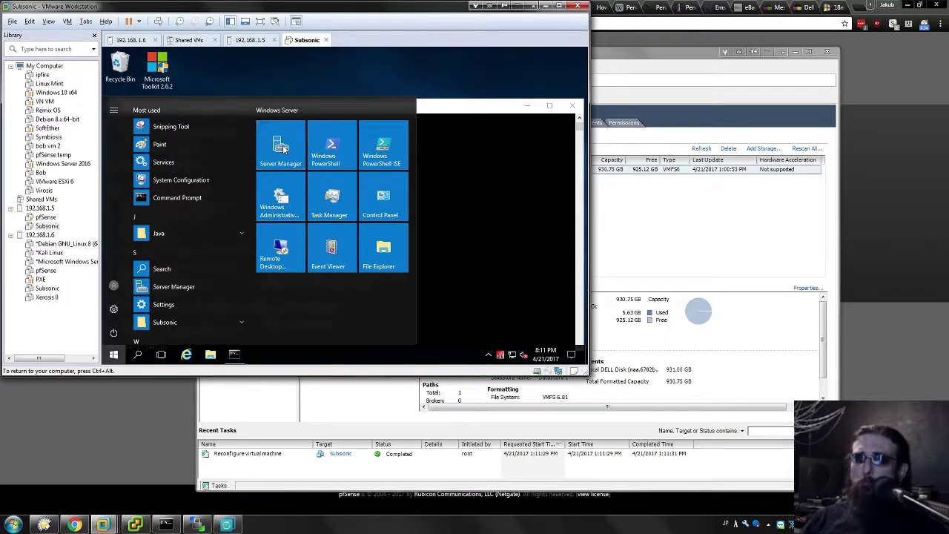